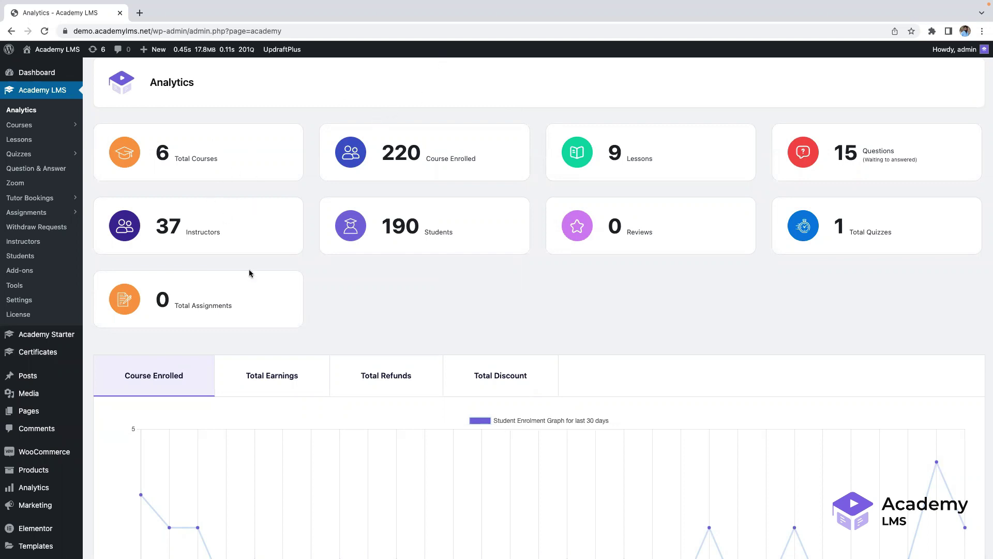
Scroll the dashboard, then browse the Courses list and the course Category page.
{"action": "scroll", "coordinate": [263, 299], "scroll_direction": "down", "scroll_amount": 3}
{"action": "scroll", "coordinate": [263, 300], "scroll_direction": "up", "scroll_amount": 3}
{"action": "scroll", "coordinate": [264, 299], "scroll_direction": "up", "scroll_amount": 1}
{"action": "scroll", "coordinate": [361, 248], "scroll_direction": "down", "scroll_amount": 5}
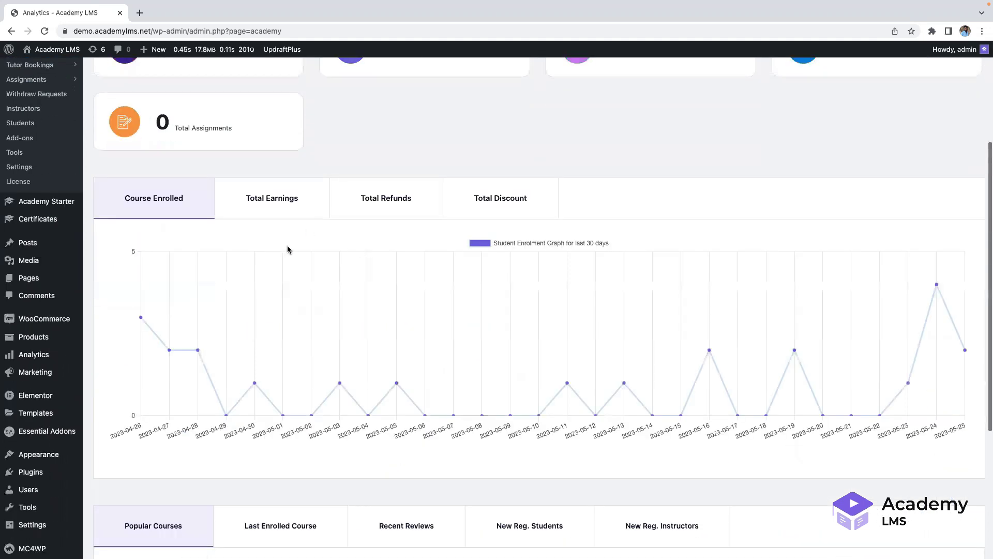
{"action": "scroll", "coordinate": [321, 261], "scroll_direction": "up", "scroll_amount": 3}
{"action": "scroll", "coordinate": [355, 163], "scroll_direction": "up", "scroll_amount": 2}
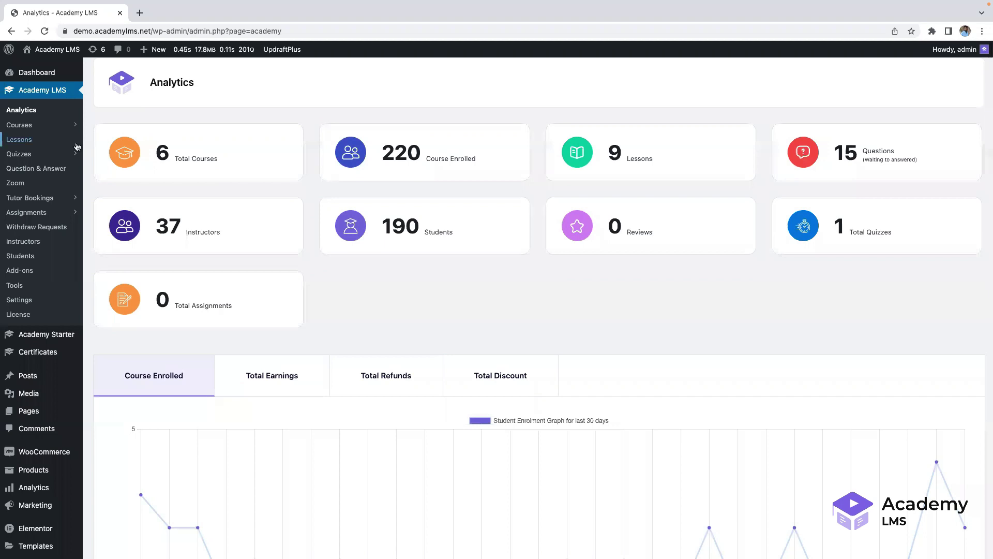
{"action": "scroll", "coordinate": [361, 247], "scroll_direction": "down", "scroll_amount": 4}
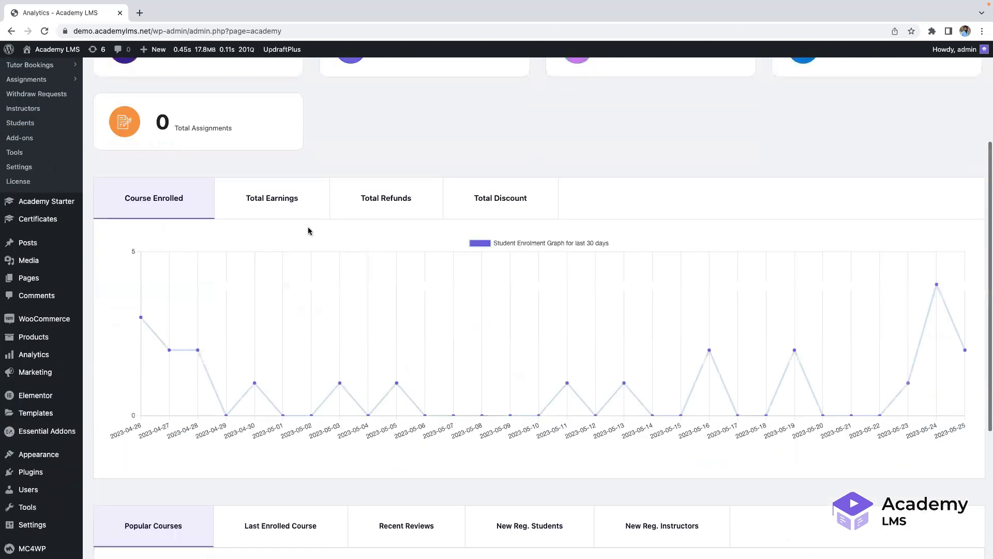
{"action": "scroll", "coordinate": [288, 224], "scroll_direction": "up", "scroll_amount": 2}
{"action": "scroll", "coordinate": [355, 167], "scroll_direction": "up", "scroll_amount": 2}
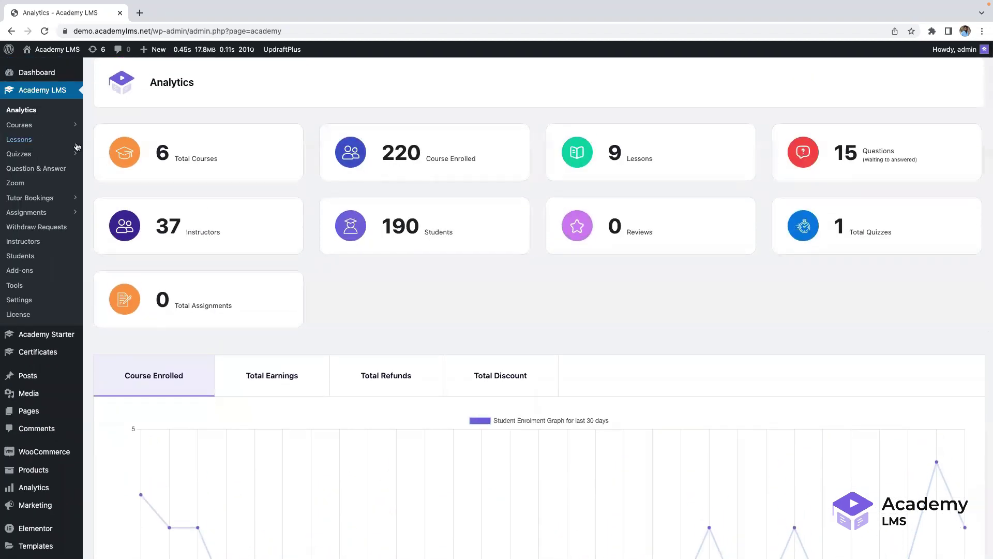
{"action": "left_click", "coordinate": [29, 128]}
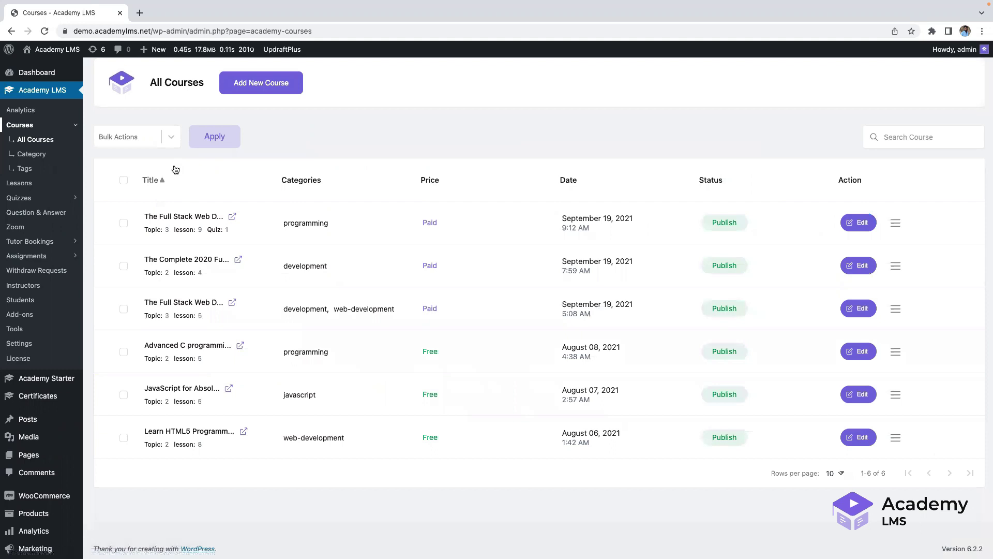
{"action": "left_click", "coordinate": [44, 158]}
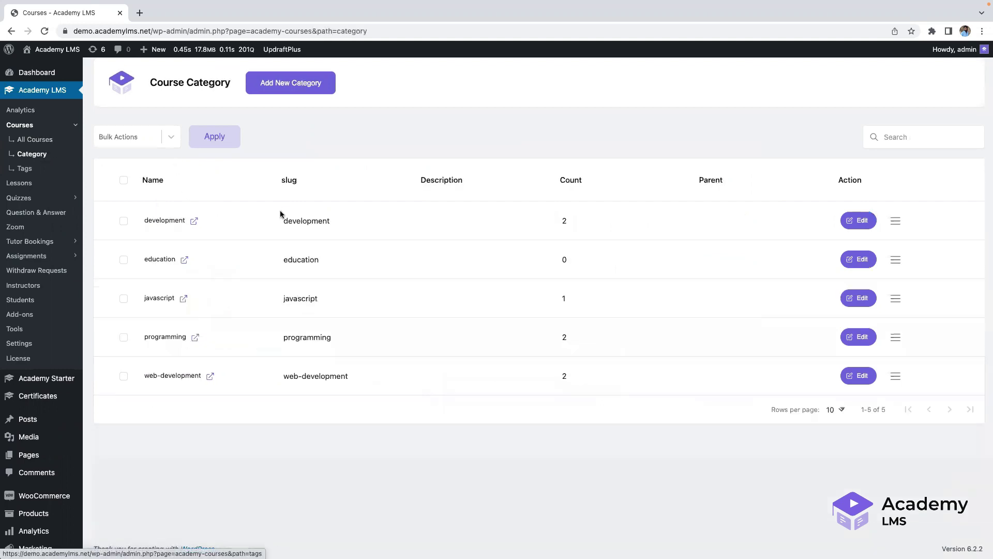
View the Lessons, Quizzes and Question & Answer pages, then open Add-ons.
{"action": "left_click", "coordinate": [30, 185]}
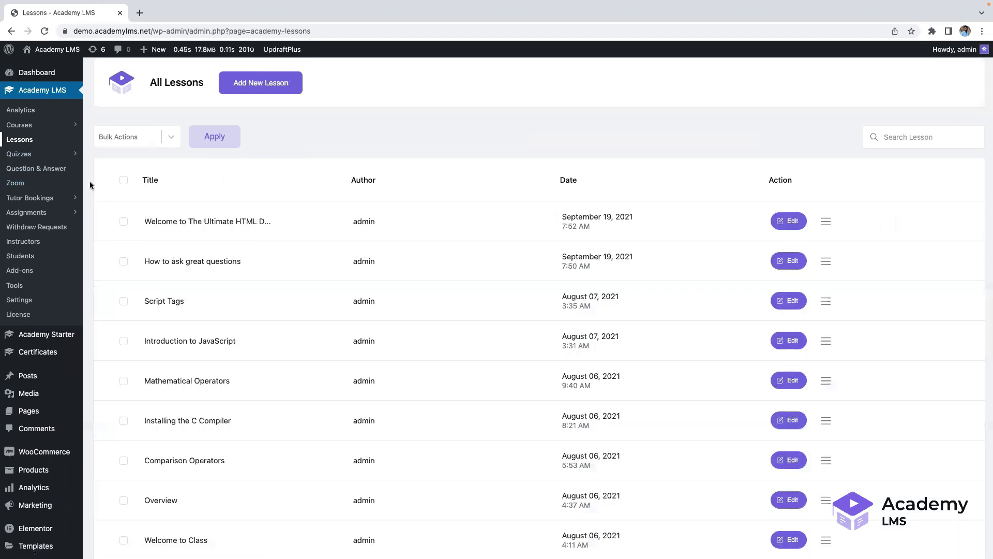
{"action": "left_click", "coordinate": [18, 154]}
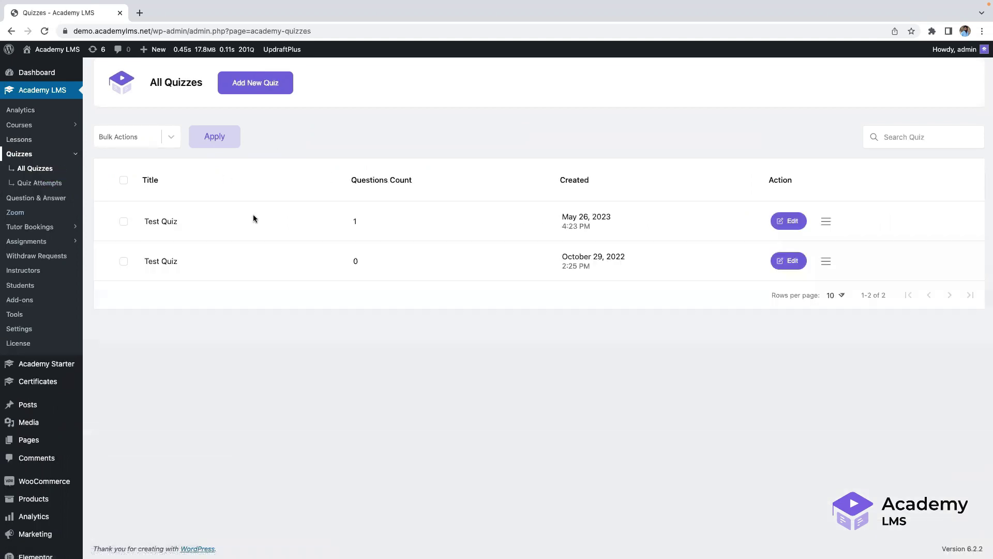
{"action": "left_click", "coordinate": [25, 199]}
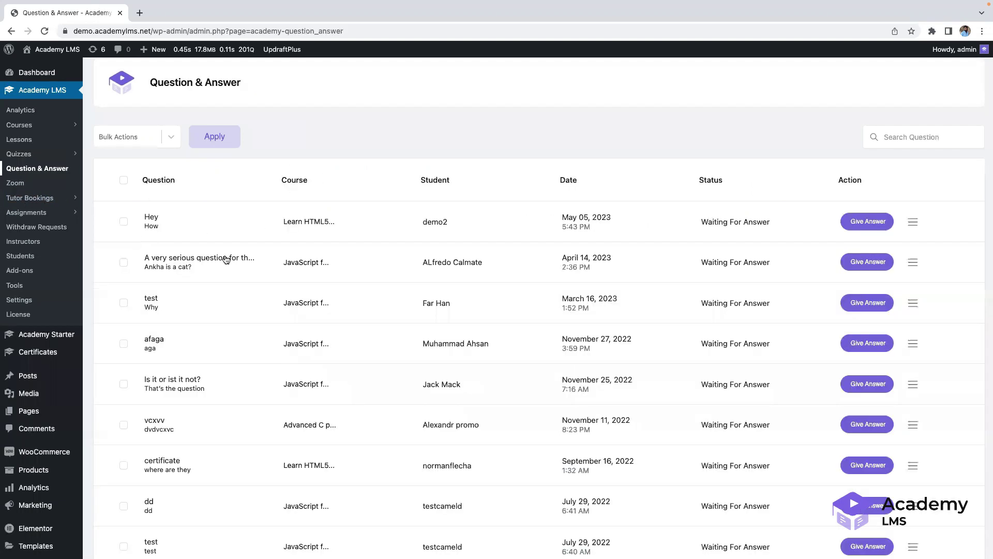
{"action": "left_click", "coordinate": [24, 271]}
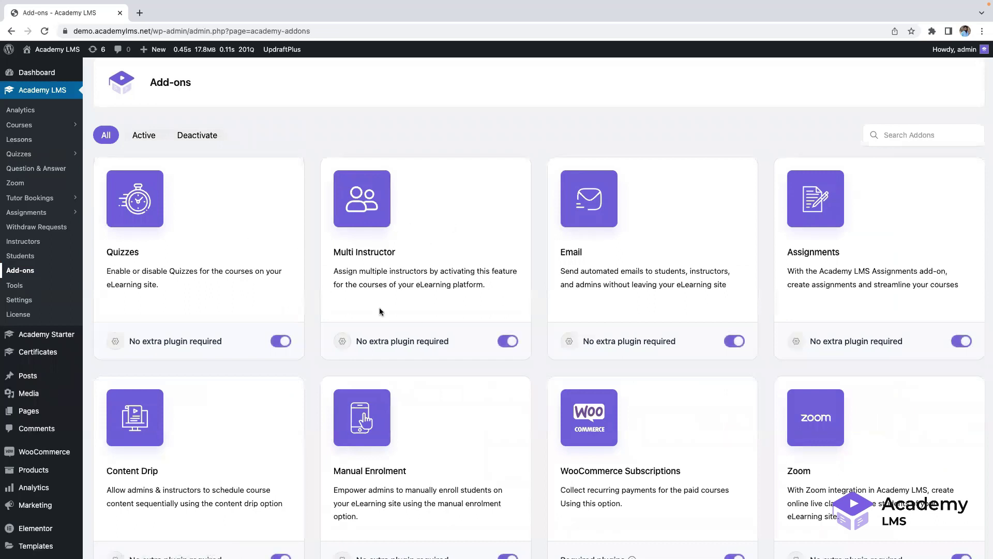
Switch the Quizzes add-on off, then back on so it stays active.
{"action": "left_click", "coordinate": [280, 343]}
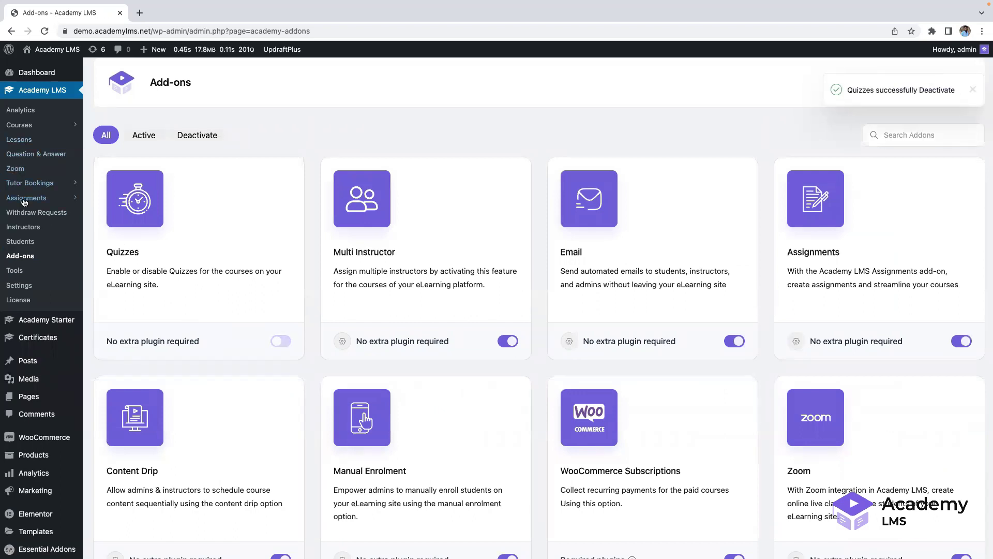
{"action": "left_click", "coordinate": [281, 341]}
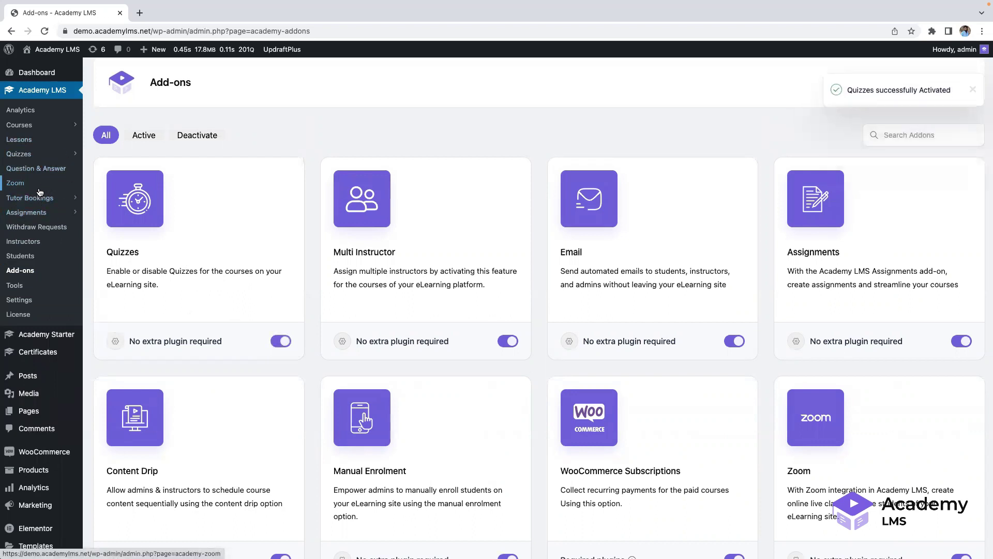
Open The Full Stack Web Development Bootcamp 2021 for editing and scroll to Course Builder.
{"action": "left_click", "coordinate": [24, 129]}
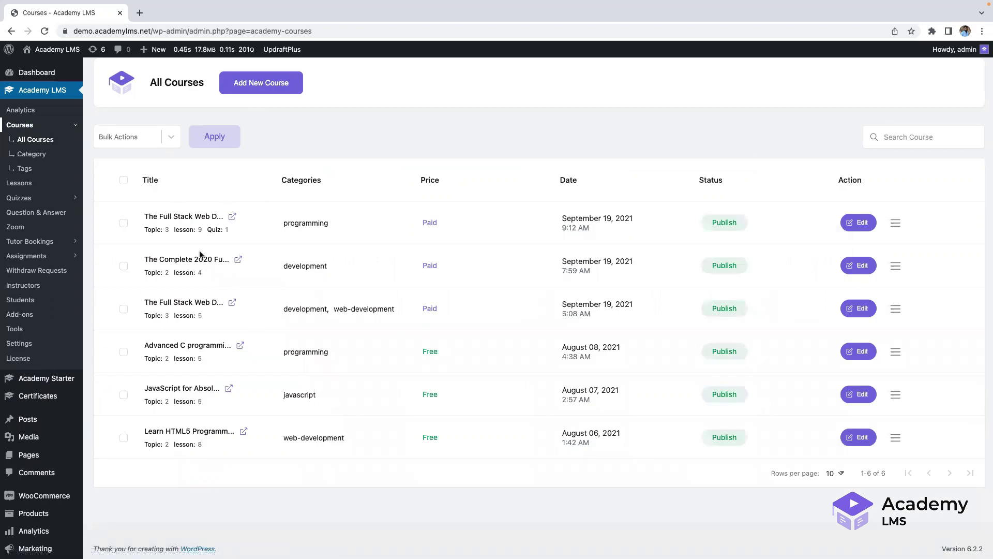
{"action": "left_click", "coordinate": [186, 217]}
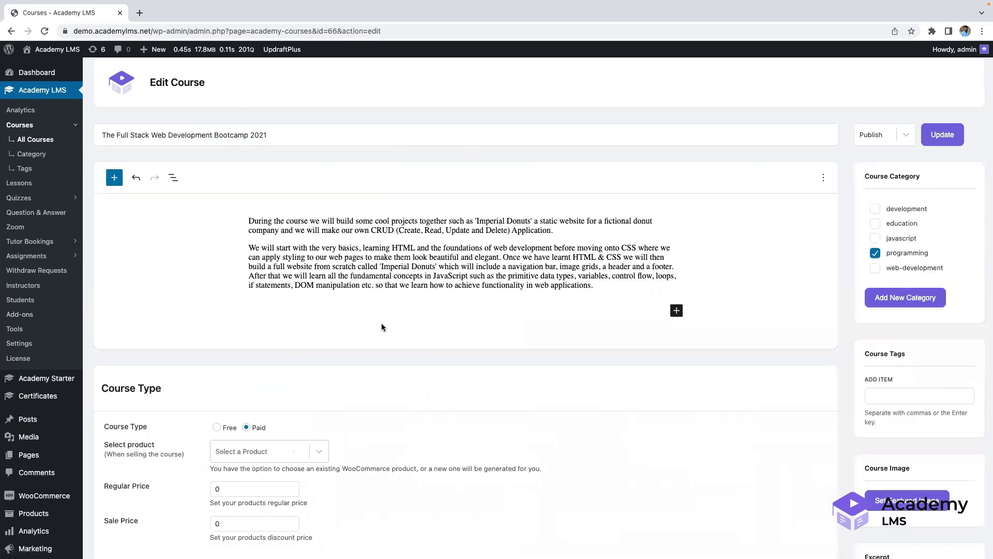
{"action": "scroll", "coordinate": [382, 327], "scroll_direction": "down", "scroll_amount": 5}
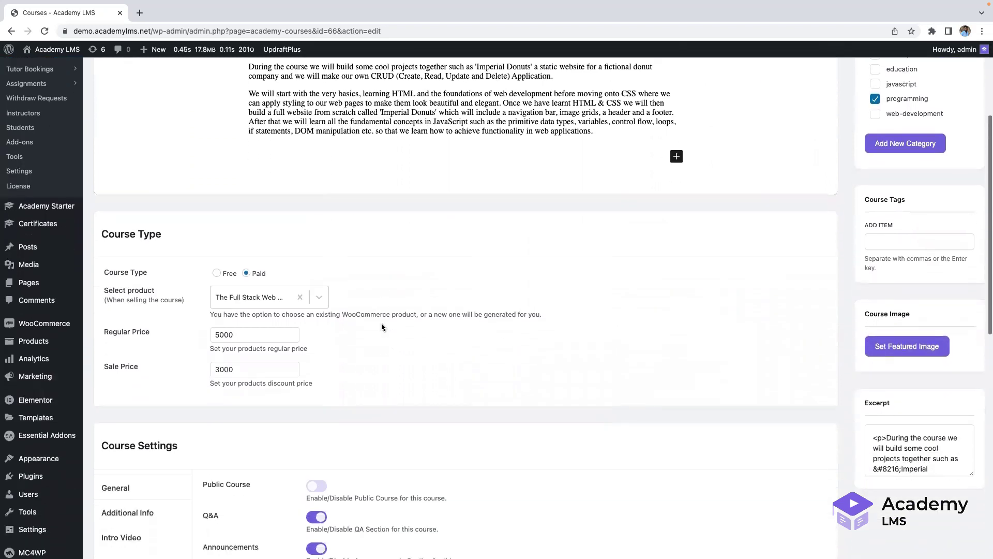
{"action": "scroll", "coordinate": [380, 323], "scroll_direction": "down", "scroll_amount": 4}
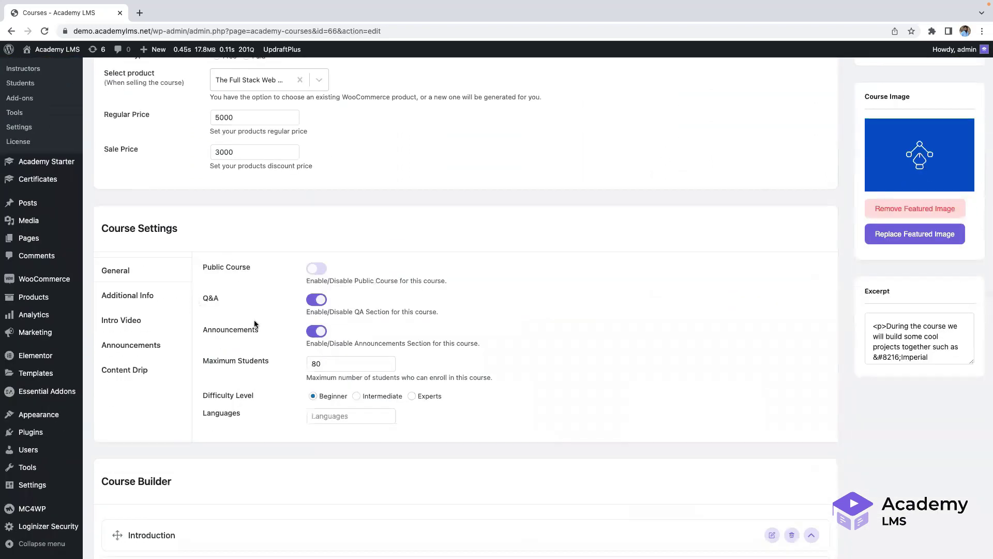
{"action": "scroll", "coordinate": [253, 319], "scroll_direction": "down", "scroll_amount": 1}
{"action": "scroll", "coordinate": [254, 324], "scroll_direction": "down", "scroll_amount": 4}
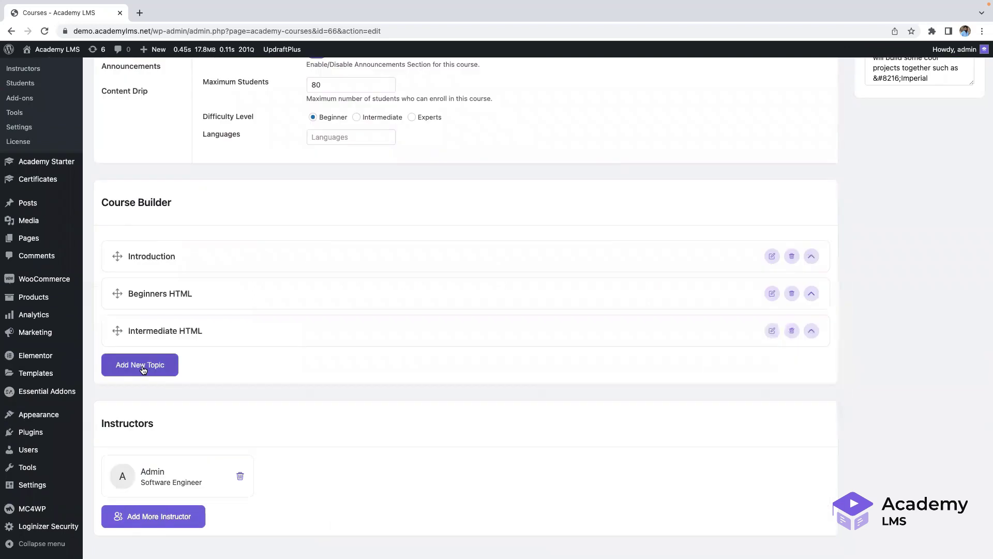
Start a new course topic, then cancel the Add Topic form.
{"action": "left_click", "coordinate": [143, 369]}
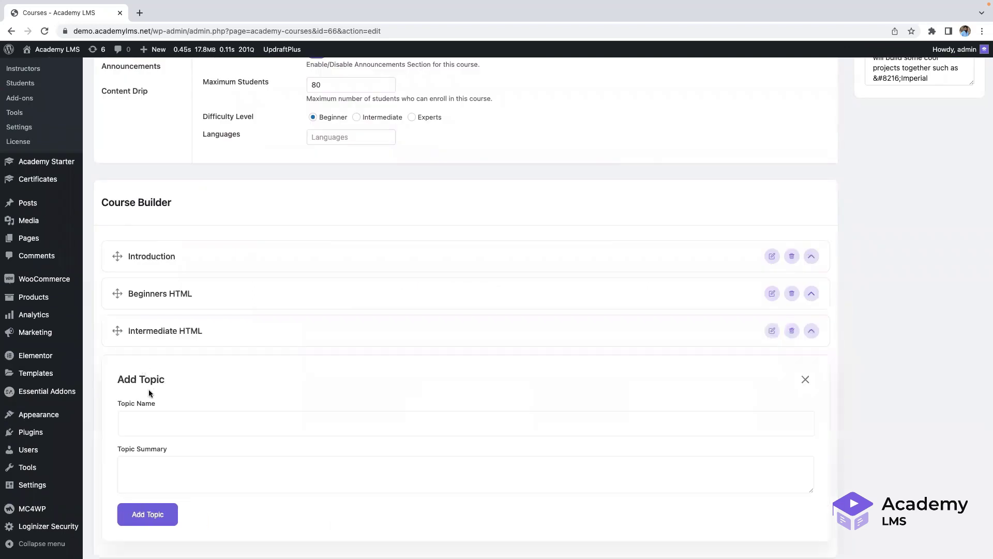
{"action": "scroll", "coordinate": [149, 393], "scroll_direction": "down", "scroll_amount": 1}
{"action": "left_click", "coordinate": [807, 344]}
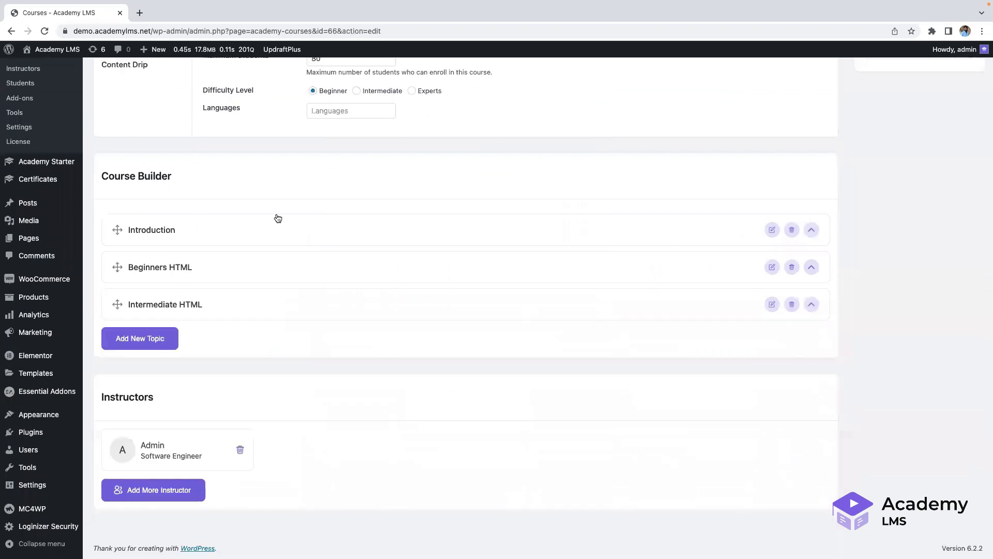
Expand Introduction and open the Introduction to JavaScript lesson editor, then close it unchanged.
{"action": "left_click", "coordinate": [276, 219]}
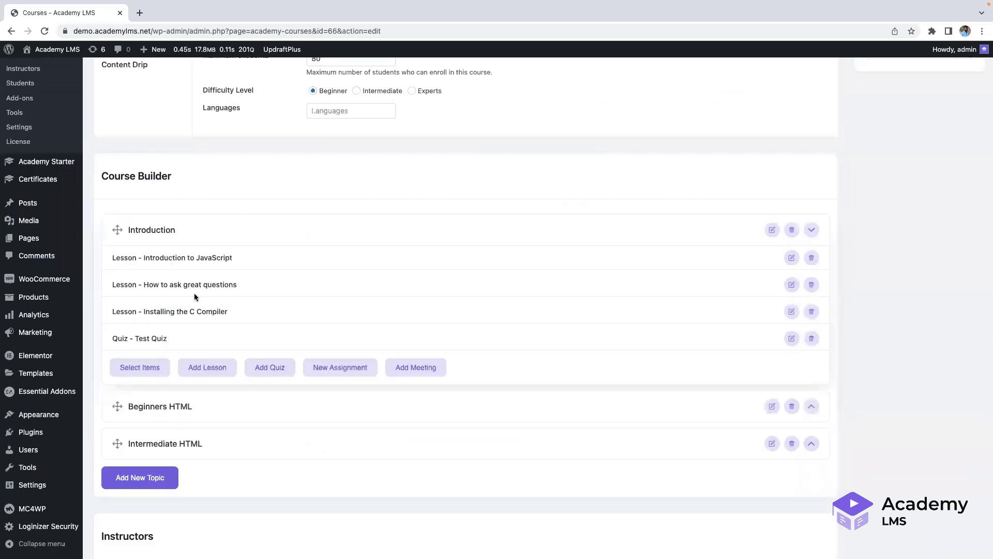
{"action": "left_click", "coordinate": [791, 258]}
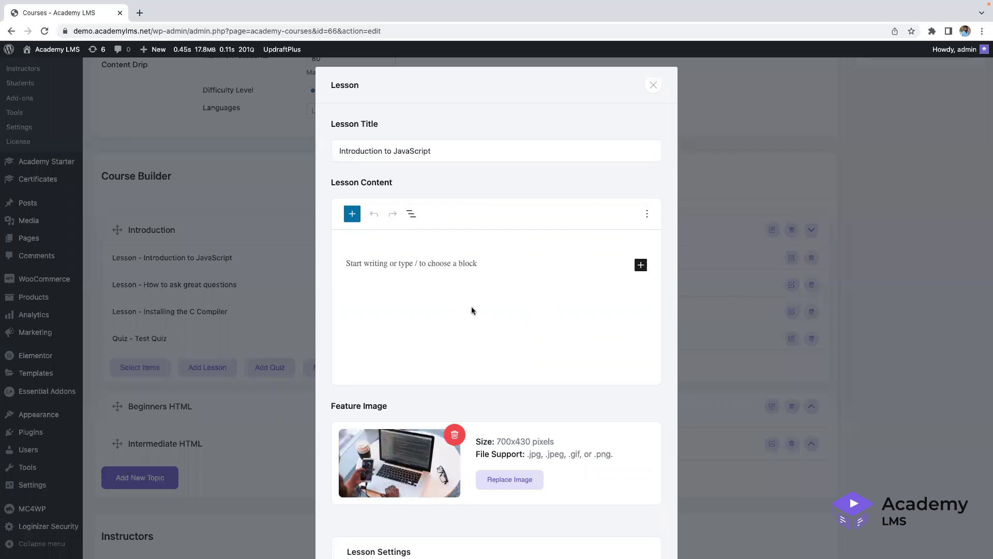
{"action": "scroll", "coordinate": [472, 312], "scroll_direction": "down", "scroll_amount": 10}
{"action": "scroll", "coordinate": [473, 313], "scroll_direction": "up", "scroll_amount": 10}
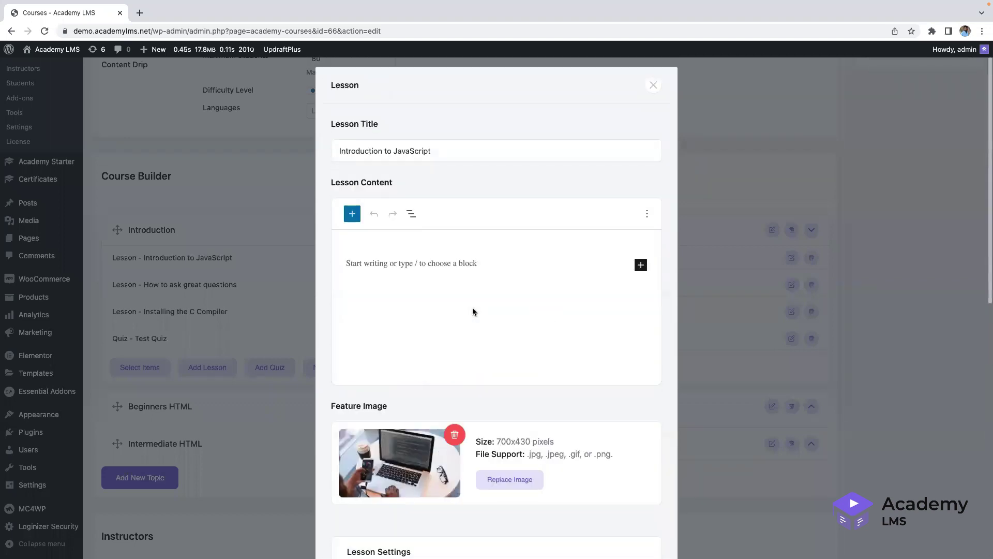
{"action": "left_click", "coordinate": [653, 85]}
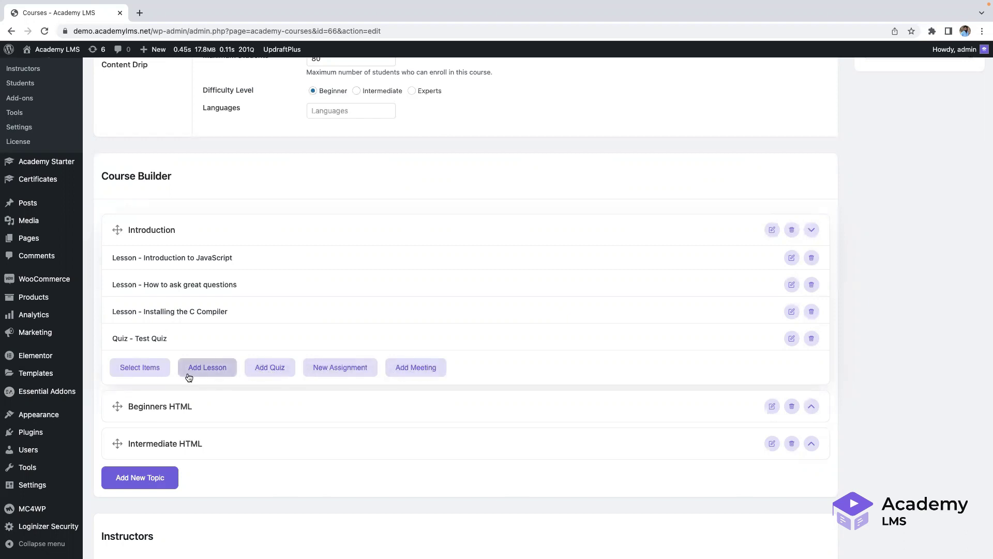
Open the Select Items dialog for the topic and dismiss it.
{"action": "left_click", "coordinate": [140, 368]}
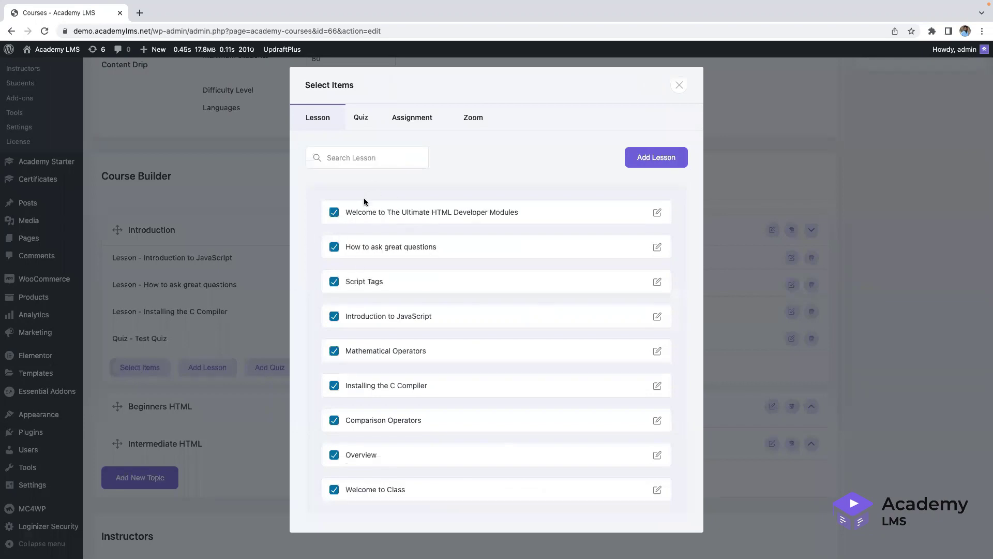
{"action": "key", "text": "Escape"}
{"action": "scroll", "coordinate": [399, 244], "scroll_direction": "down", "scroll_amount": 3}
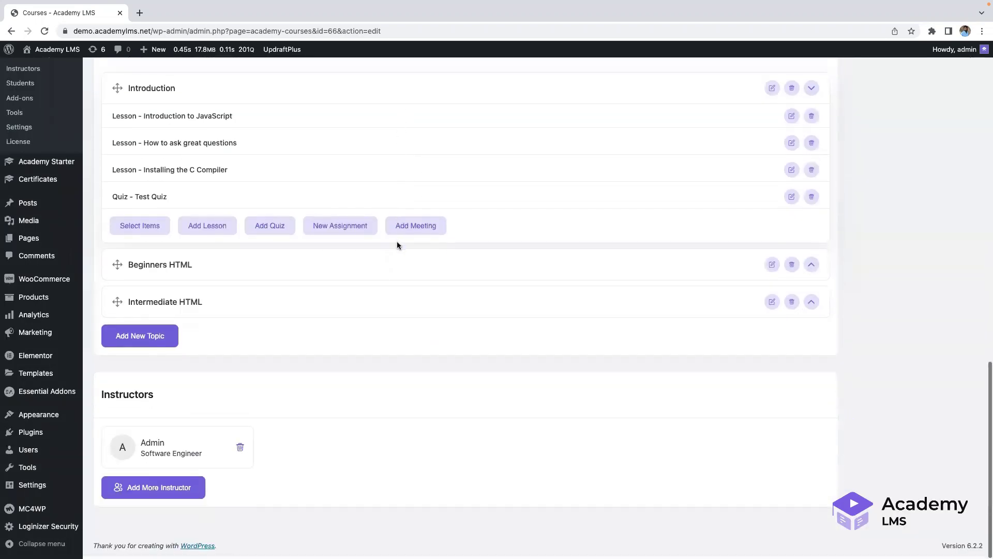
Start adding another instructor, then open the frontend Instructor Dashboard and review its course stats.
{"action": "left_click", "coordinate": [172, 494]}
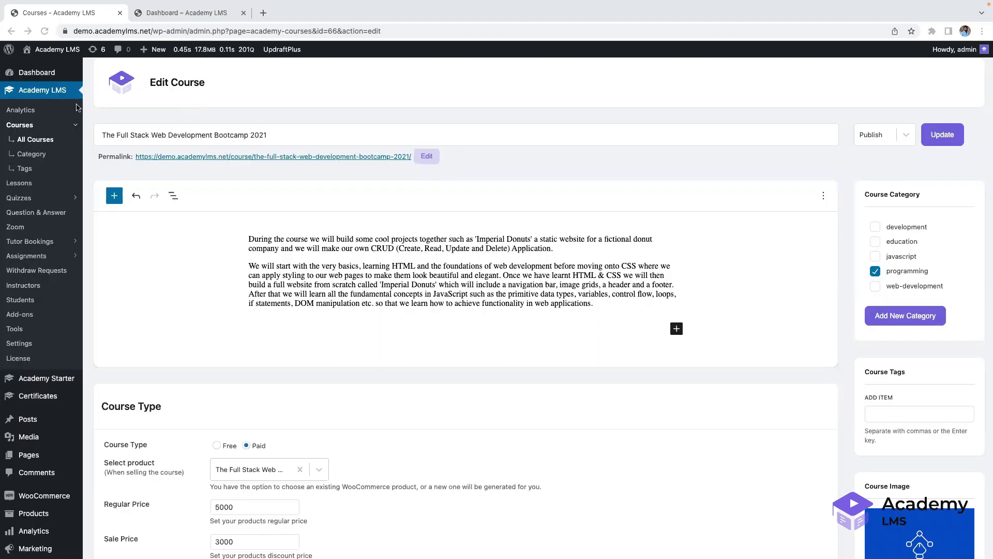
{"action": "mouse_move", "coordinate": [59, 52]}
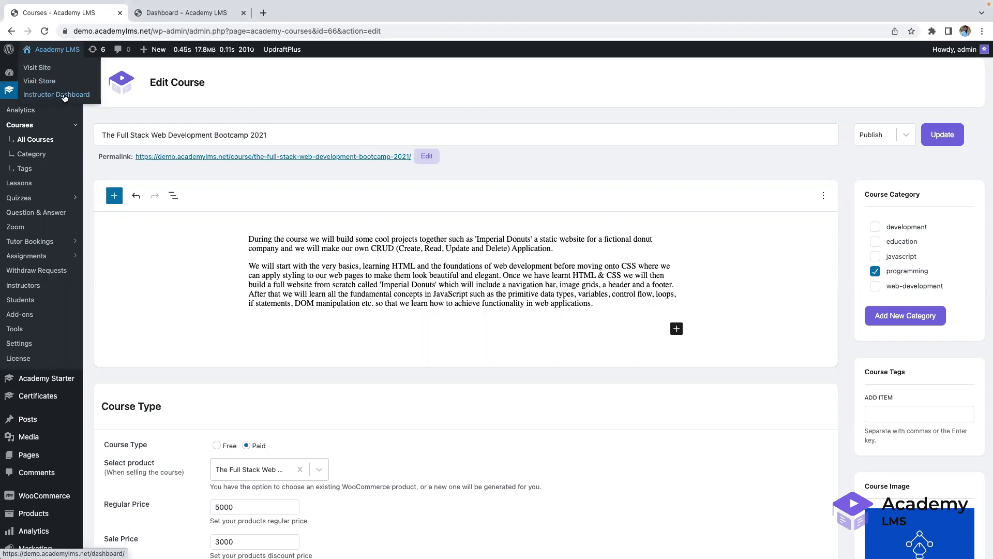
{"action": "left_click", "coordinate": [171, 12]}
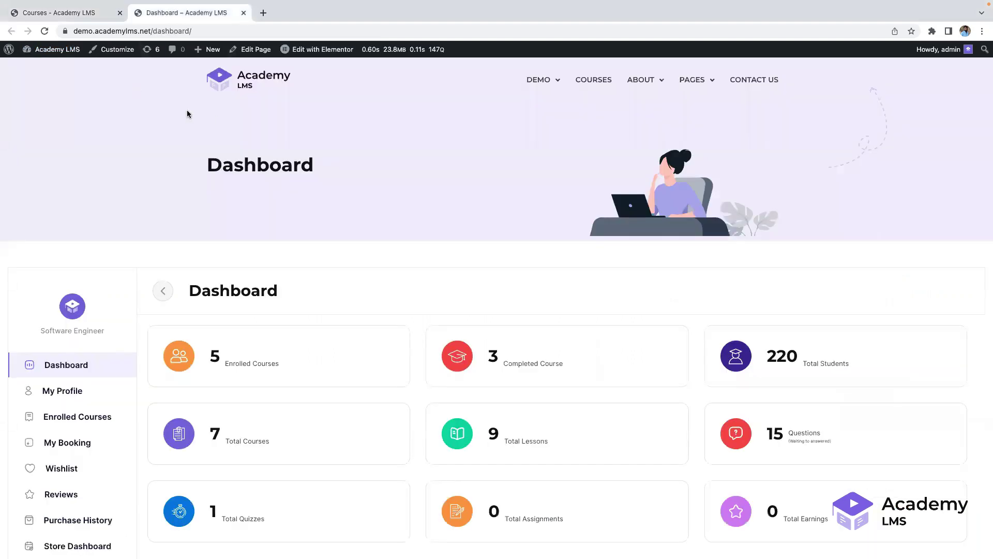
{"action": "scroll", "coordinate": [240, 251], "scroll_direction": "down", "scroll_amount": 7}
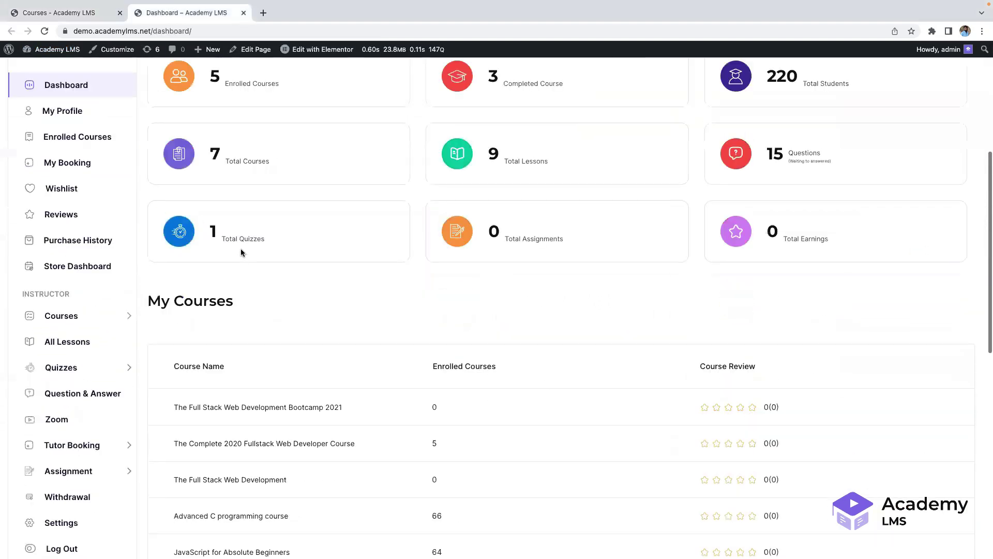
{"action": "scroll", "coordinate": [240, 251], "scroll_direction": "up", "scroll_amount": 3}
{"action": "scroll", "coordinate": [254, 246], "scroll_direction": "up", "scroll_amount": 2}
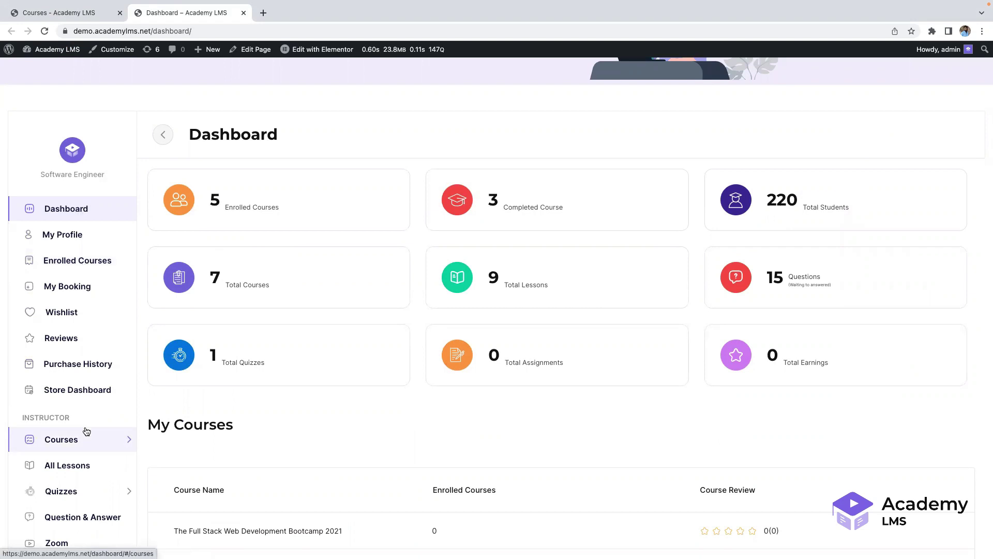
{"action": "scroll", "coordinate": [84, 429], "scroll_direction": "down", "scroll_amount": 3}
{"action": "scroll", "coordinate": [75, 412], "scroll_direction": "down", "scroll_amount": 2}
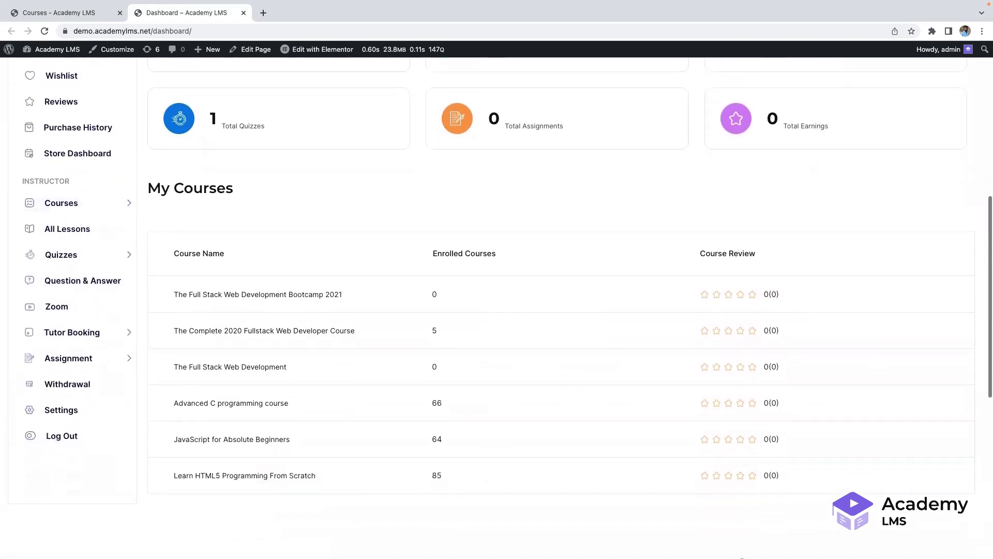
{"action": "scroll", "coordinate": [76, 339], "scroll_direction": "up", "scroll_amount": 2}
Open the instructor's course list and edit The Full Stack Web Development Bootcamp 2021.
{"action": "left_click", "coordinate": [61, 314]}
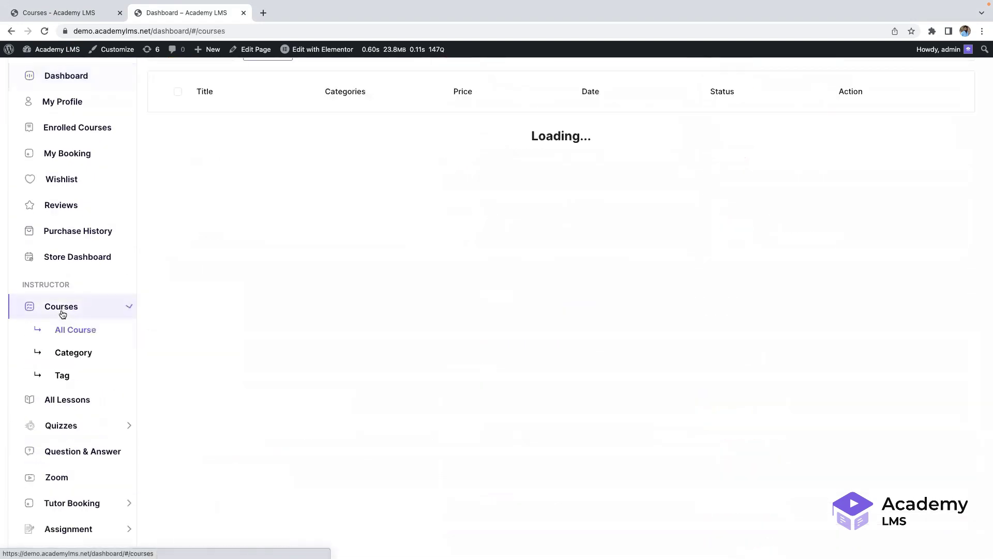
{"action": "scroll", "coordinate": [403, 231], "scroll_direction": "up", "scroll_amount": 3}
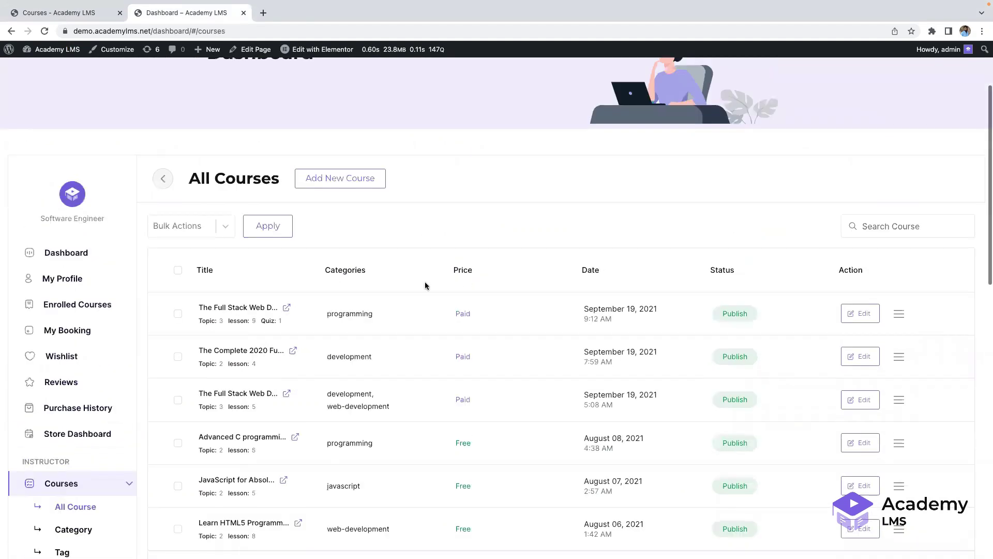
{"action": "left_click", "coordinate": [254, 307]}
{"action": "scroll", "coordinate": [450, 337], "scroll_direction": "down", "scroll_amount": 4}
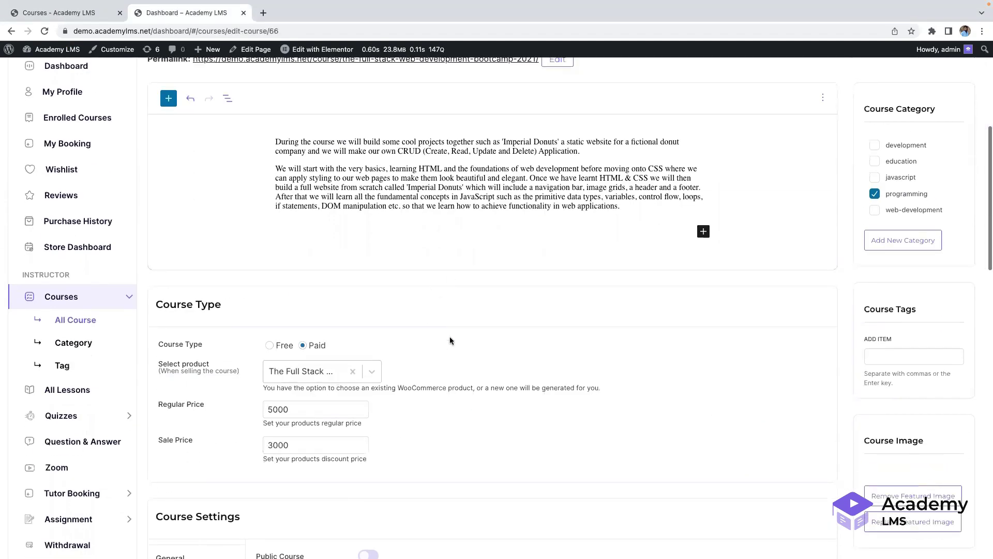
{"action": "scroll", "coordinate": [450, 341], "scroll_direction": "down", "scroll_amount": 10}
Expand Introduction, start a new lesson, and close the Lesson form without saving.
{"action": "left_click", "coordinate": [467, 339]}
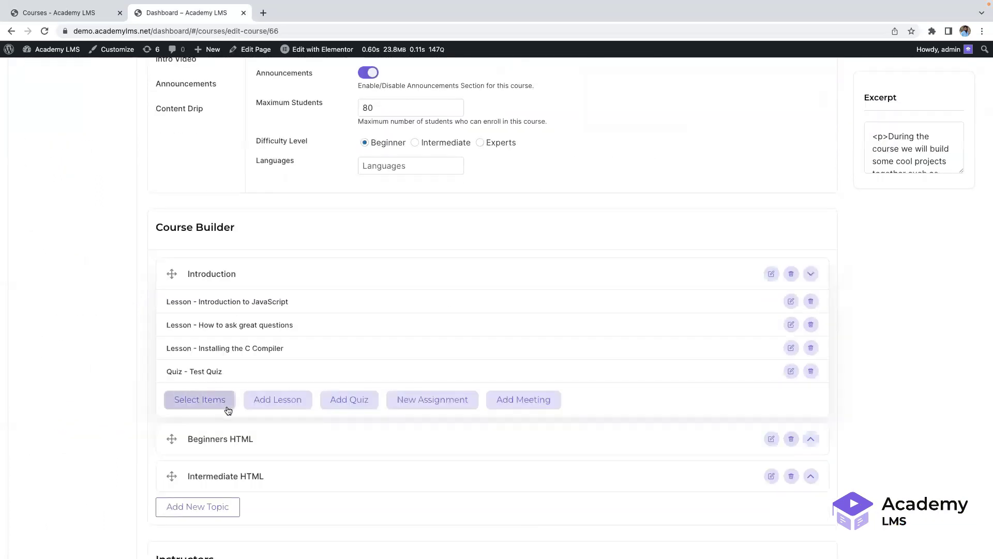
{"action": "left_click", "coordinate": [271, 403]}
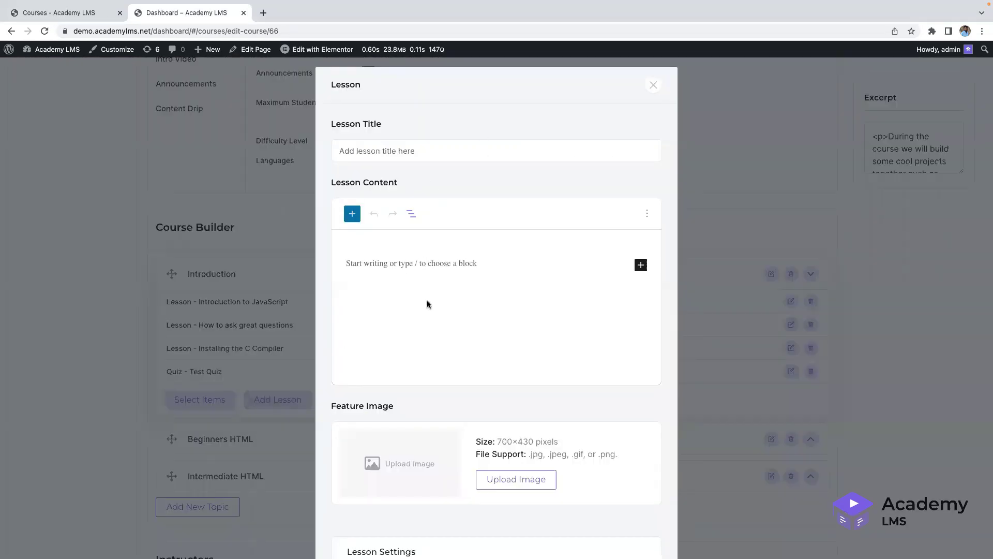
{"action": "scroll", "coordinate": [428, 302], "scroll_direction": "down", "scroll_amount": 8}
{"action": "scroll", "coordinate": [428, 304], "scroll_direction": "up", "scroll_amount": 7}
{"action": "left_click", "coordinate": [654, 72]}
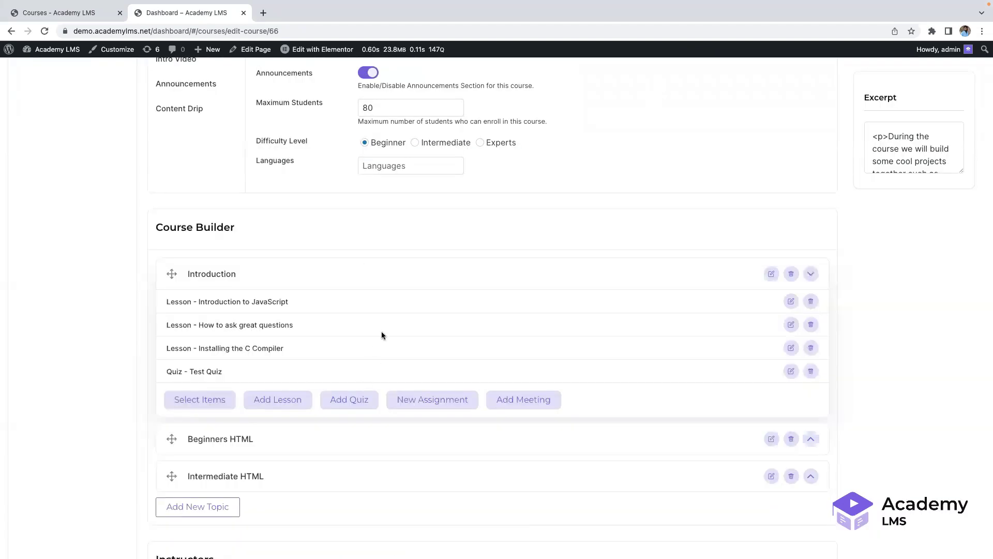
Open the Test Quiz for editing and save its info to reach the questions.
{"action": "left_click", "coordinate": [360, 405]}
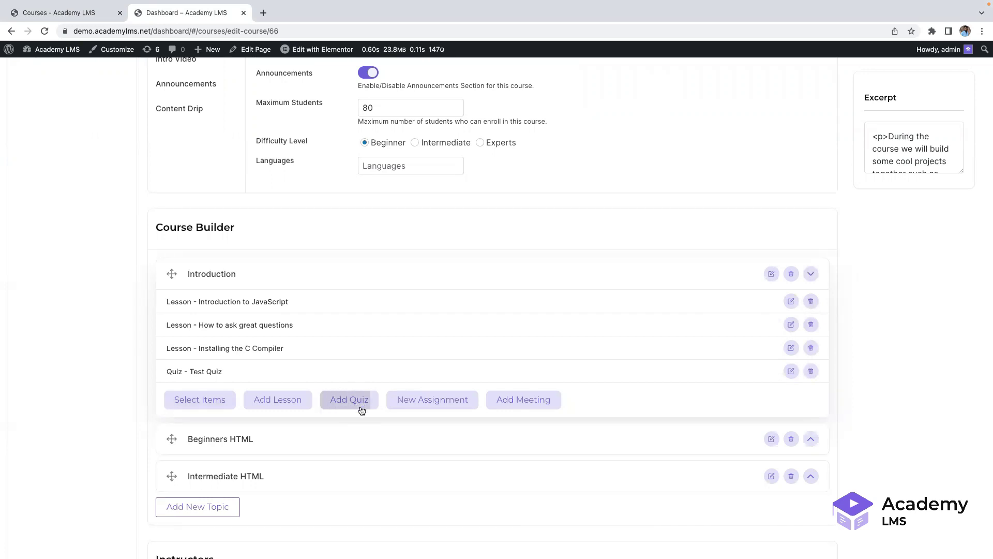
{"action": "left_click", "coordinate": [791, 371]}
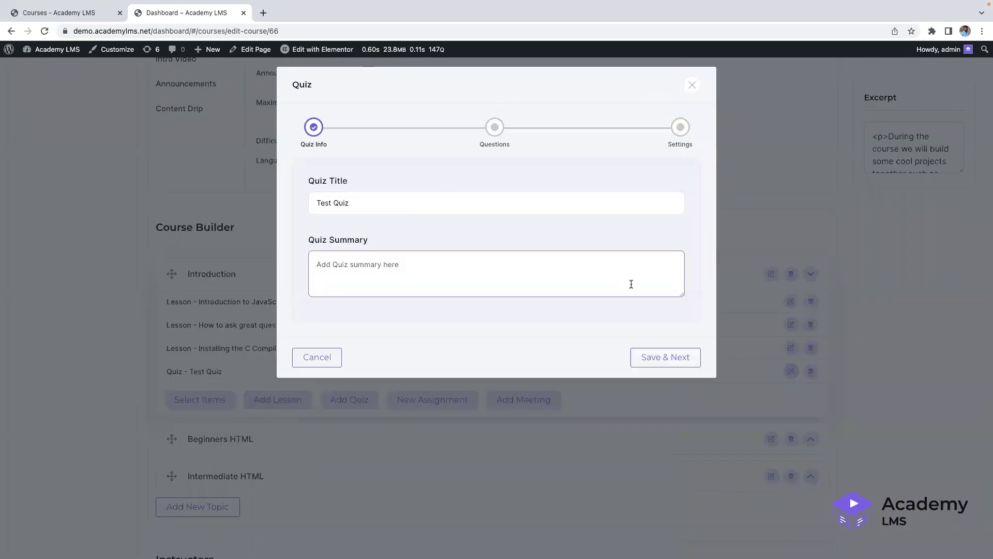
{"action": "left_click", "coordinate": [666, 357]}
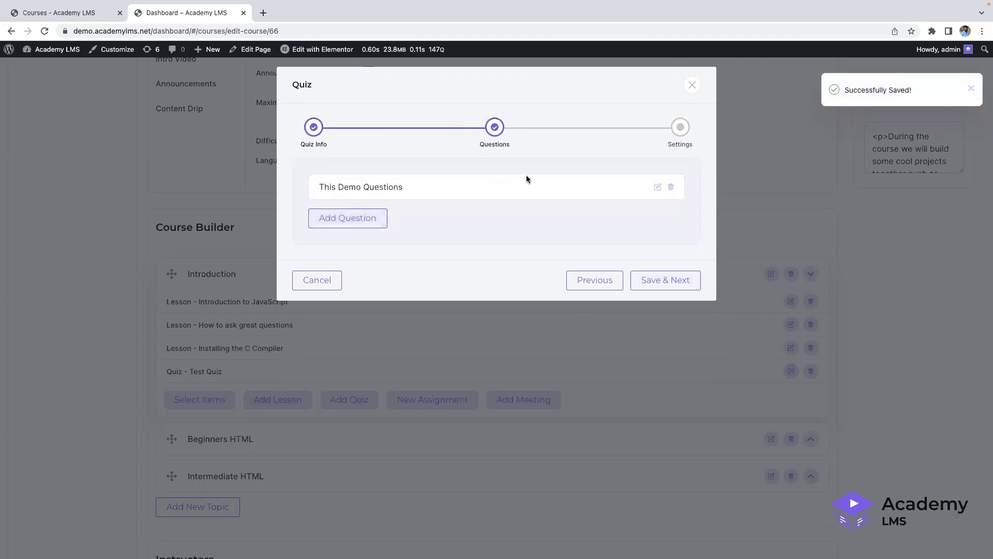
Add a new question titled 'What is WP Version?' to the Test Quiz.
{"action": "left_click", "coordinate": [373, 218]}
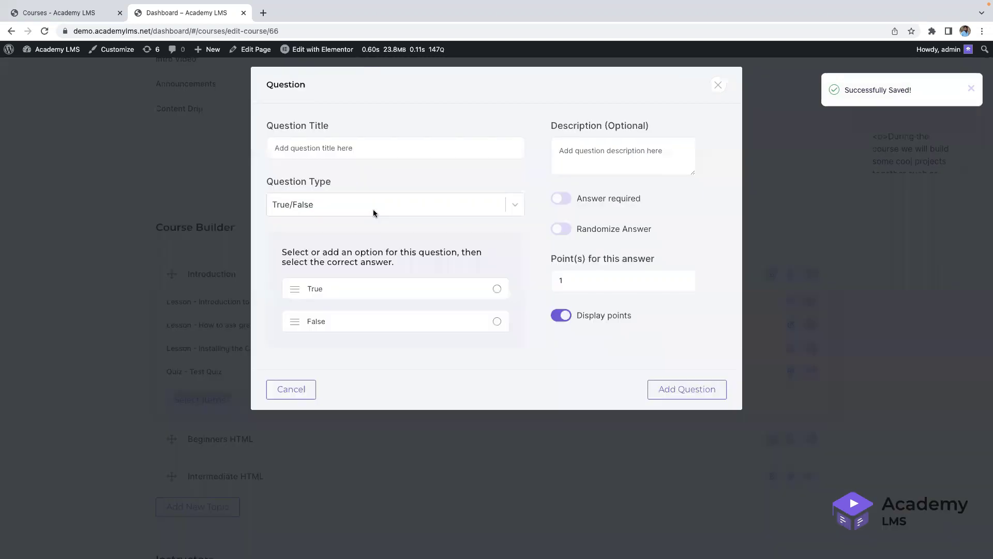
{"action": "left_click", "coordinate": [343, 146]}
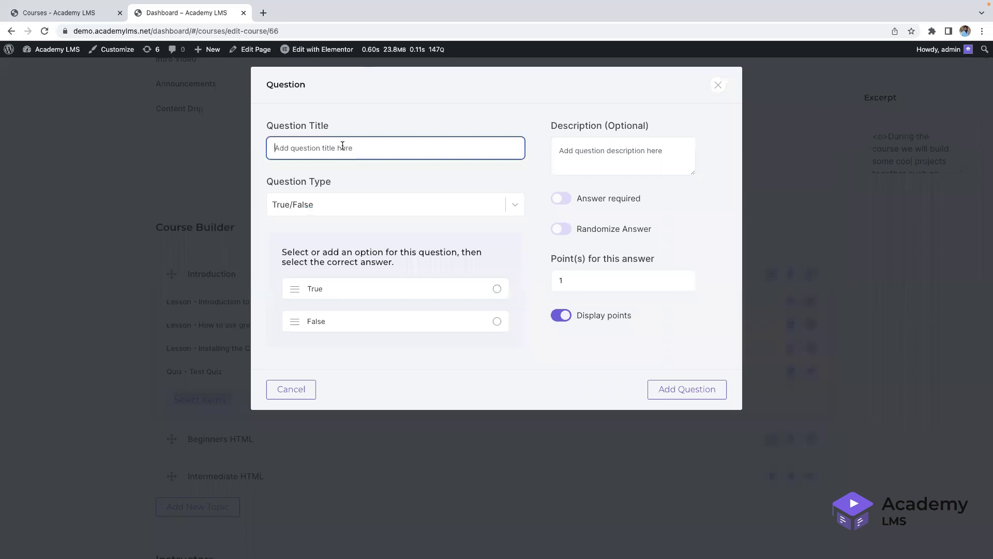
{"action": "type", "text": "Wh"}
{"action": "type", "text": "at is WP Version?"}
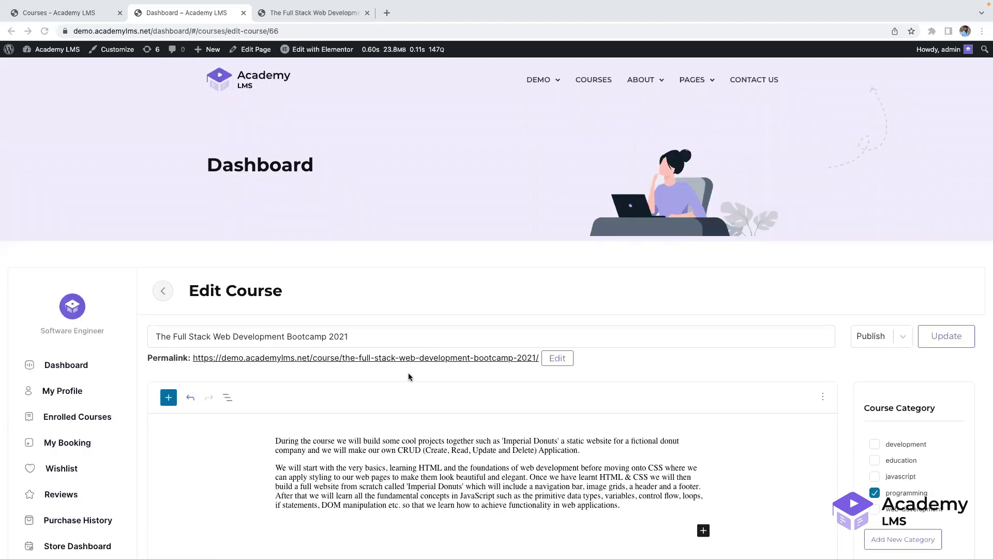
Switch to the course's public page and start it in the lesson player.
{"action": "left_click", "coordinate": [312, 6]}
{"action": "left_click", "coordinate": [269, 43]}
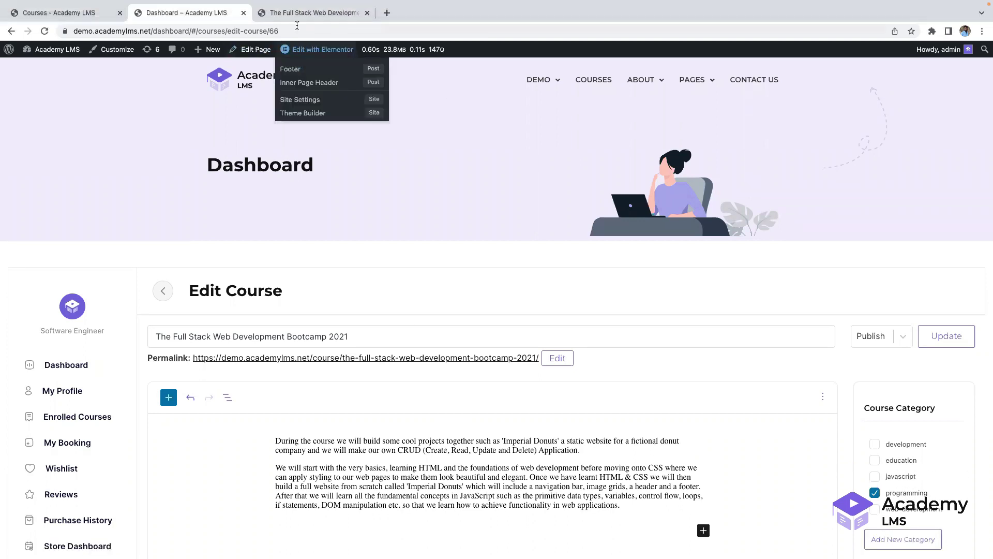
{"action": "left_click", "coordinate": [299, 13]}
{"action": "scroll", "coordinate": [388, 254], "scroll_direction": "down", "scroll_amount": 5}
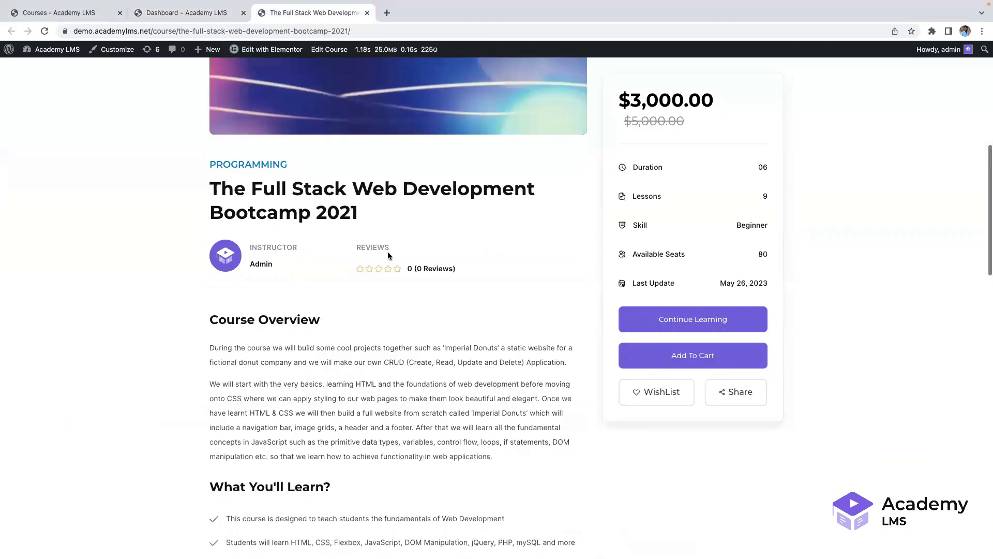
{"action": "scroll", "coordinate": [383, 294], "scroll_direction": "down", "scroll_amount": 12}
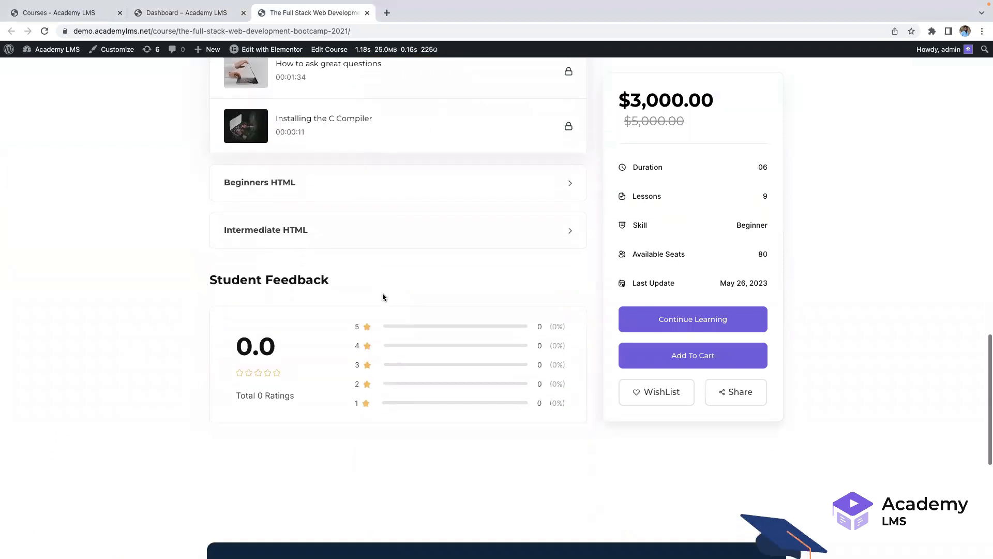
{"action": "left_click", "coordinate": [693, 246]}
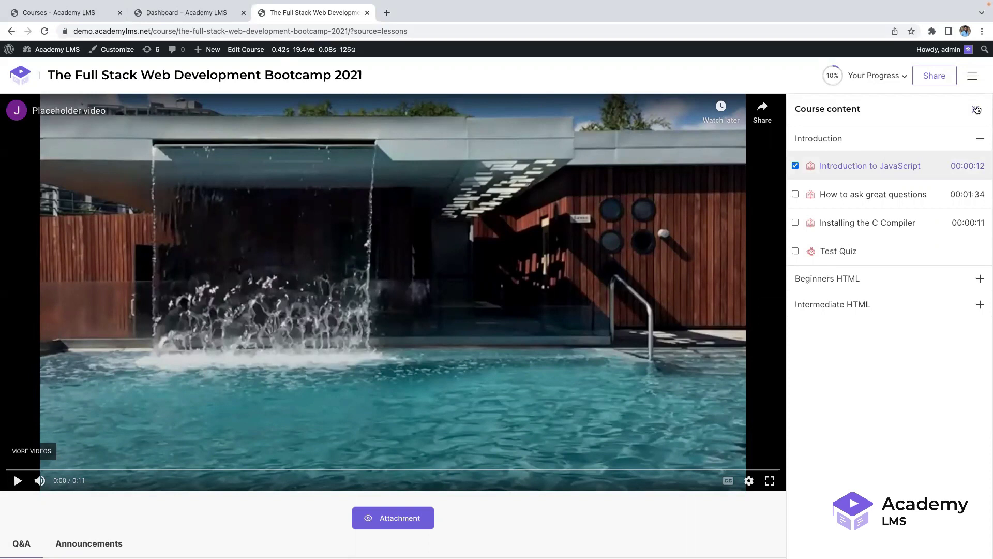
Hide the Course content sidebar beside the video, then show it again.
{"action": "left_click", "coordinate": [976, 110]}
{"action": "scroll", "coordinate": [687, 238], "scroll_direction": "down", "scroll_amount": 5}
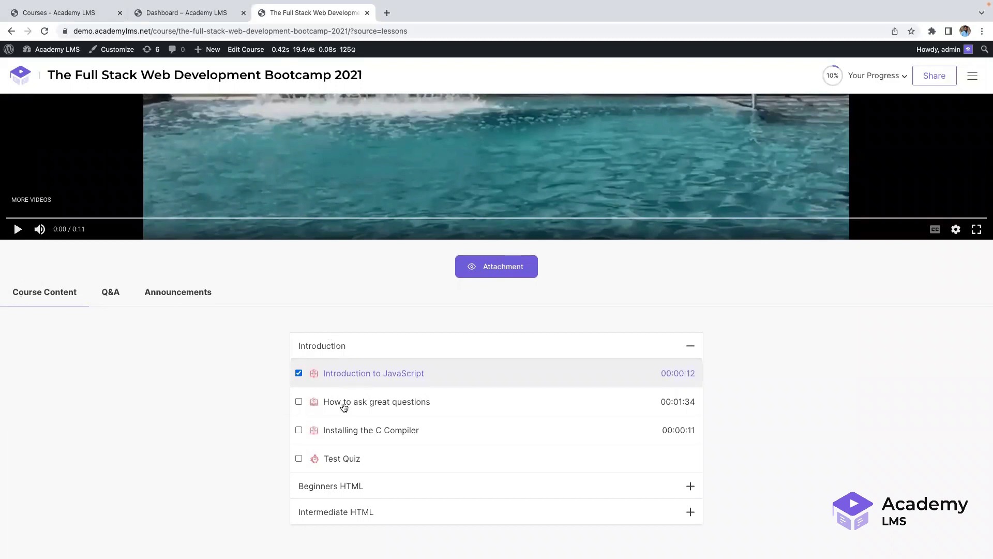
{"action": "scroll", "coordinate": [343, 404], "scroll_direction": "up", "scroll_amount": 5}
{"action": "left_click", "coordinate": [969, 169]}
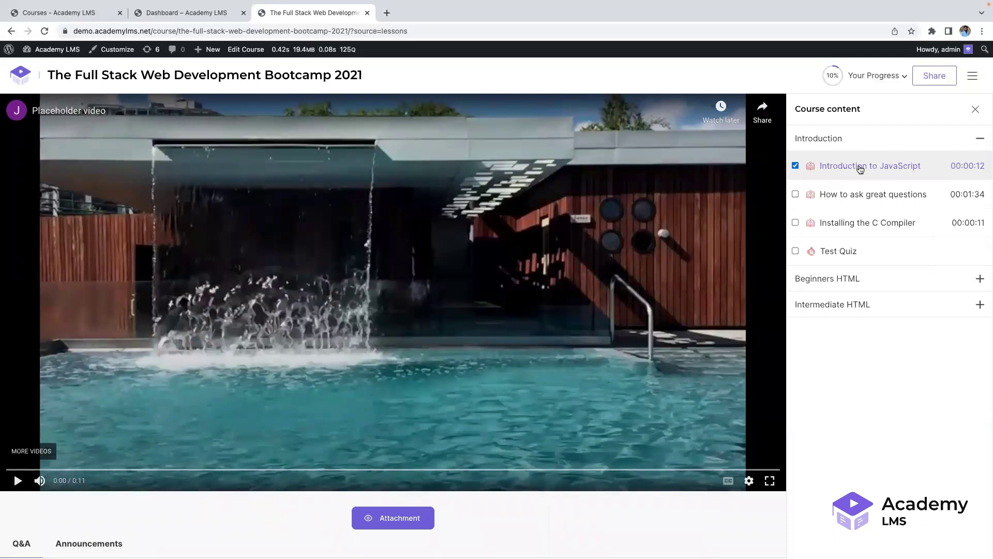
Open How to ask great questions, mark it complete, and view Announcements.
{"action": "left_click", "coordinate": [843, 195]}
{"action": "left_click", "coordinate": [796, 194]}
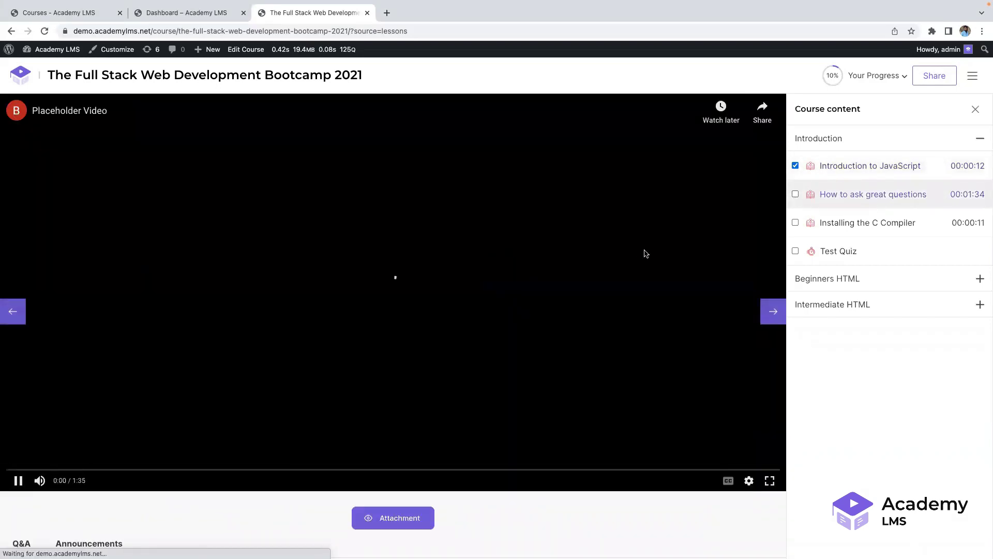
{"action": "scroll", "coordinate": [670, 449], "scroll_direction": "down", "scroll_amount": 5}
{"action": "scroll", "coordinate": [274, 386], "scroll_direction": "down", "scroll_amount": 1}
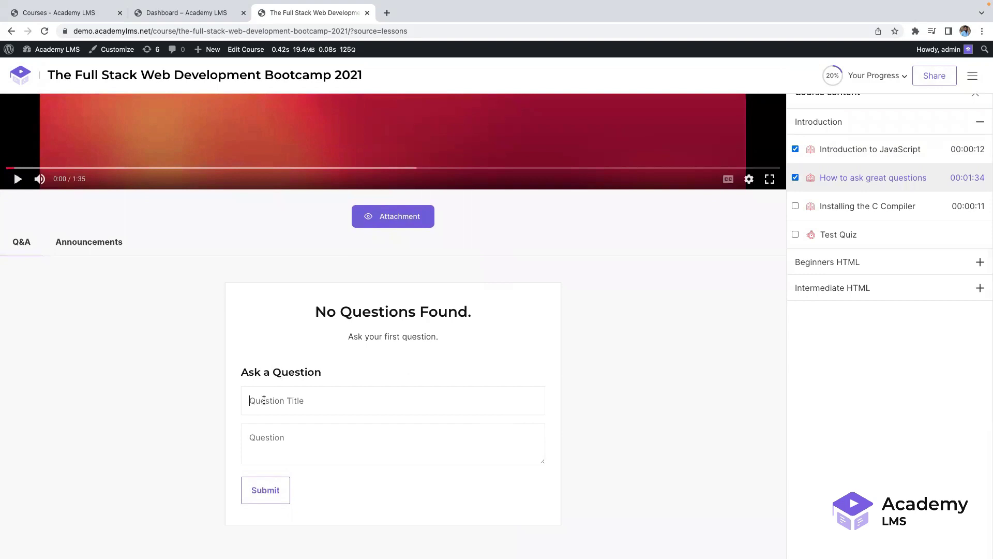
{"action": "left_click", "coordinate": [109, 247]}
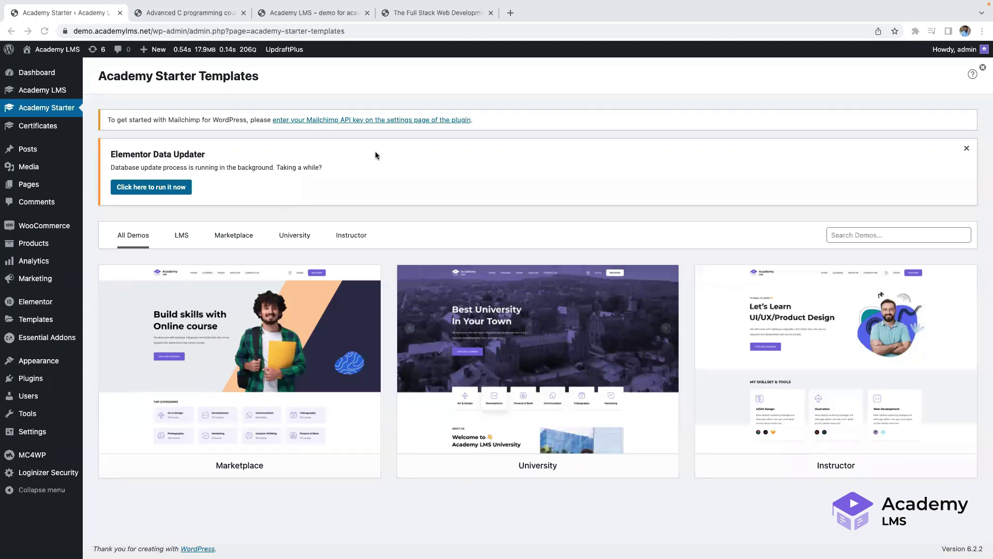
Browse the Academy LMS demo homepage, then return to the Starter Templates admin page.
{"action": "key", "text": "super+3"}
{"action": "scroll", "coordinate": [309, 255], "scroll_direction": "down", "scroll_amount": 10}
{"action": "scroll", "coordinate": [309, 260], "scroll_direction": "down", "scroll_amount": 5}
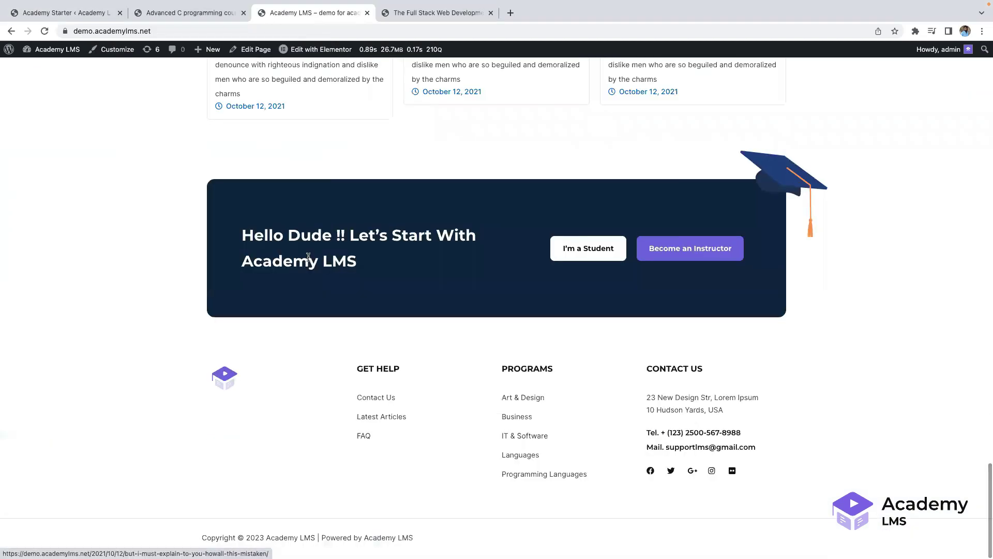
{"action": "scroll", "coordinate": [308, 257], "scroll_direction": "up", "scroll_amount": 15}
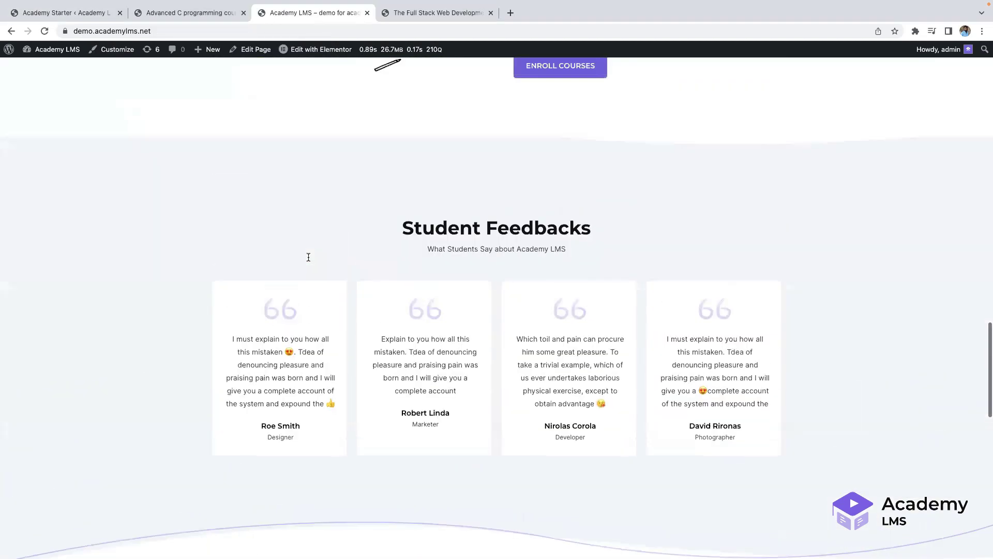
{"action": "scroll", "coordinate": [318, 274], "scroll_direction": "up", "scroll_amount": 18}
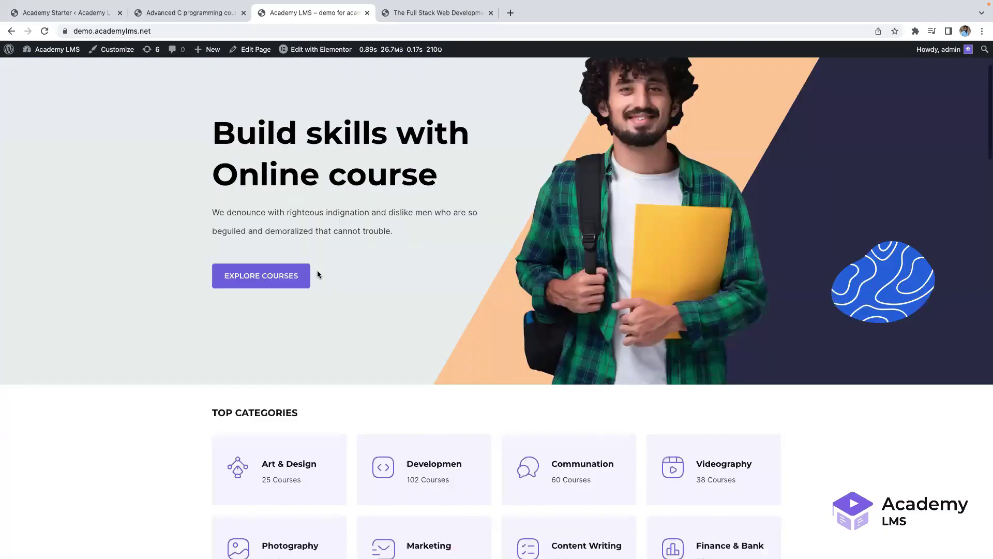
{"action": "mouse_move", "coordinate": [161, 6]}
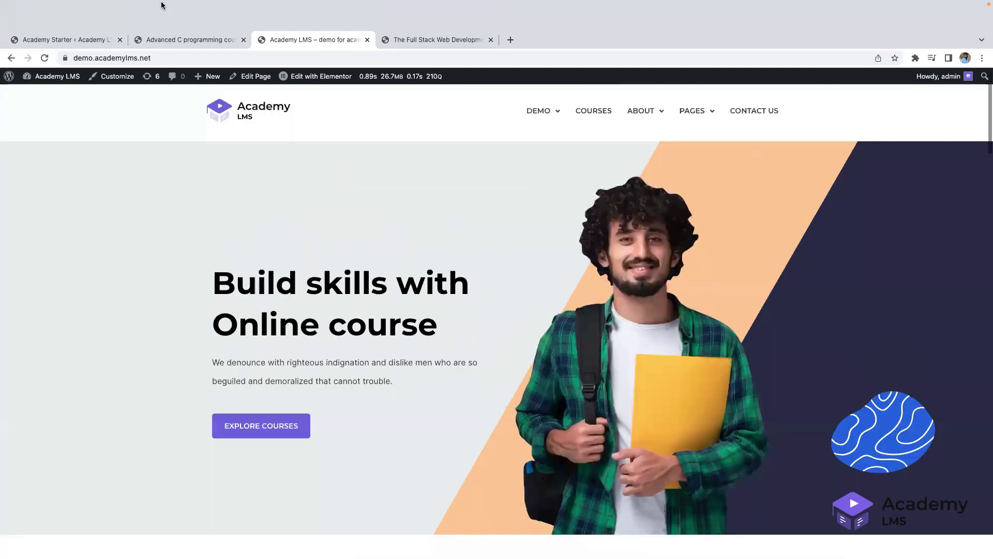
{"action": "left_click", "coordinate": [75, 41]}
Open the Example Template certificate for editing from Certificate Templates.
{"action": "mouse_move", "coordinate": [349, 337]}
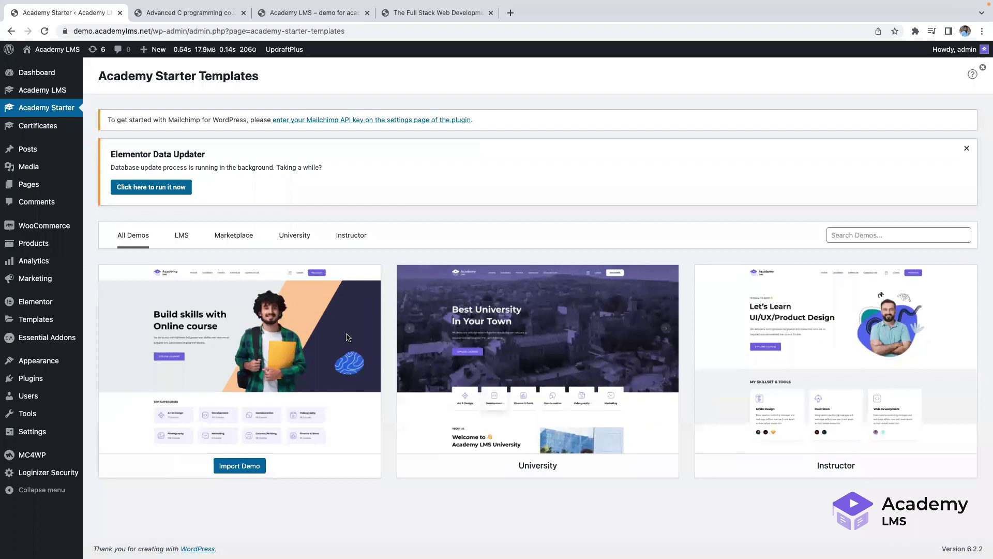
{"action": "left_click", "coordinate": [37, 125]}
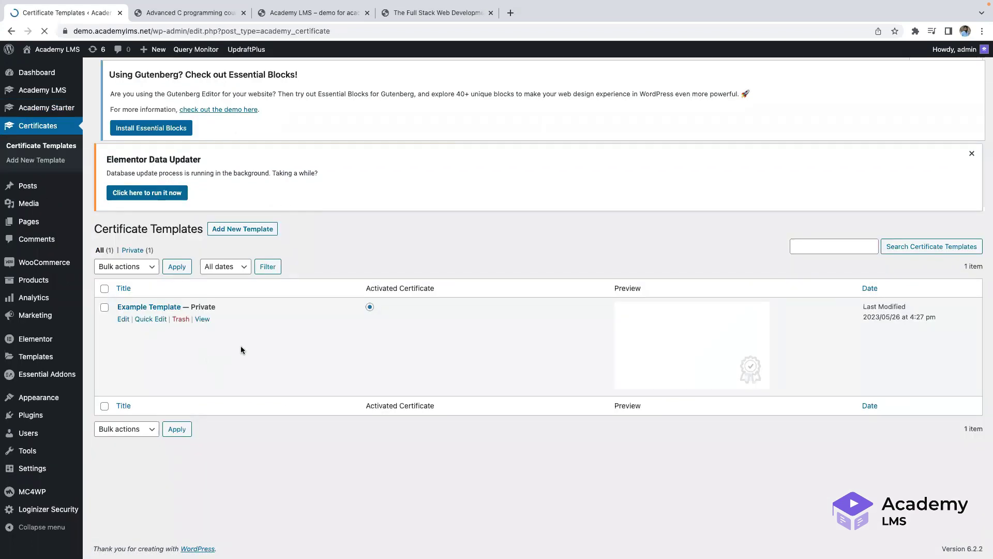
{"action": "left_click", "coordinate": [153, 322]}
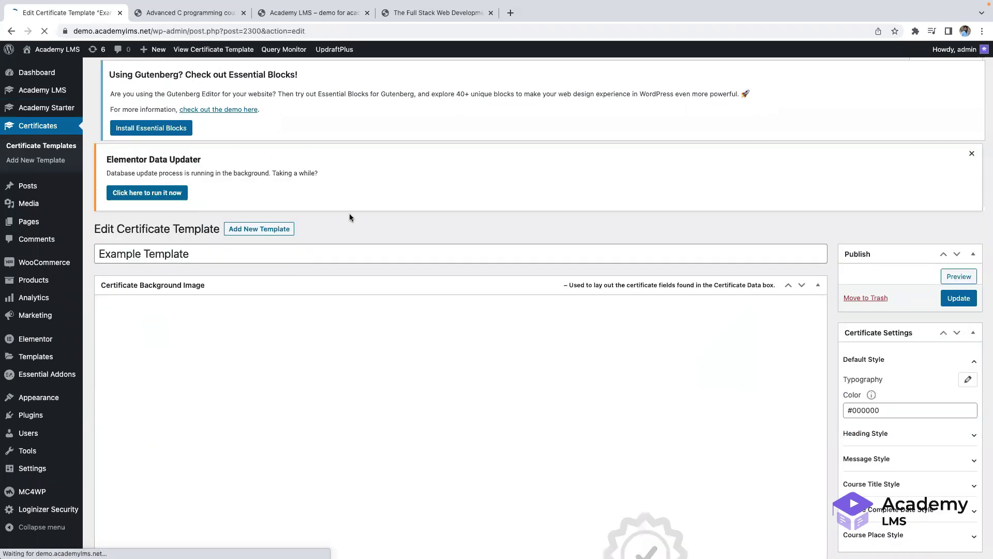
{"action": "scroll", "coordinate": [849, 156], "scroll_direction": "down", "scroll_amount": 3}
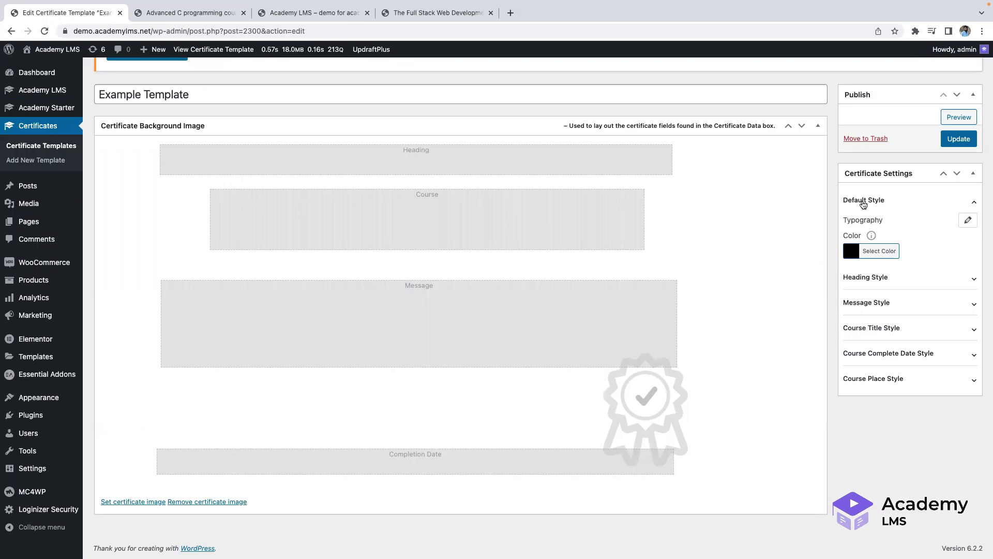
Review its default typography, colour and Course Title Style, then download the Advanced C programming certificate.
{"action": "left_click", "coordinate": [967, 220]}
{"action": "left_click", "coordinate": [880, 251]}
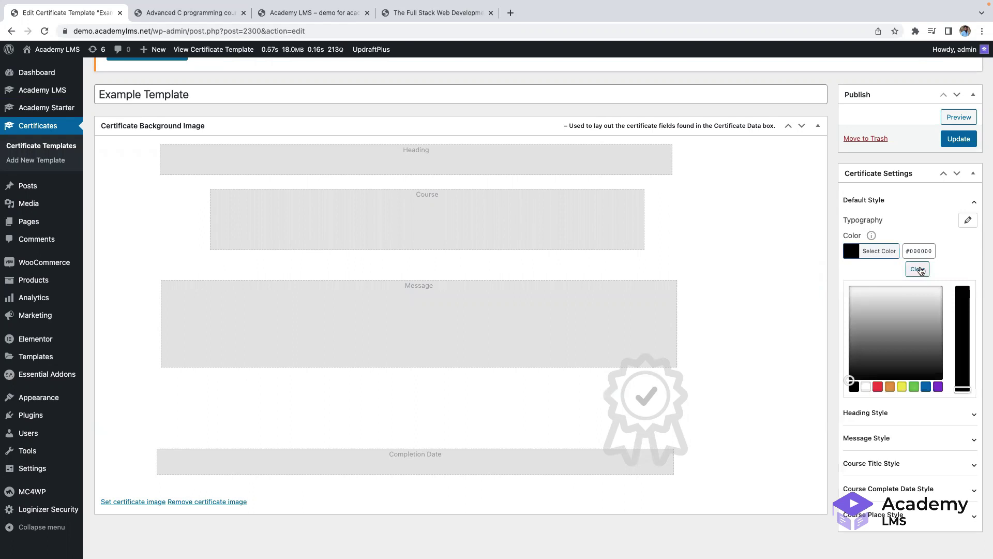
{"action": "left_click", "coordinate": [968, 221]}
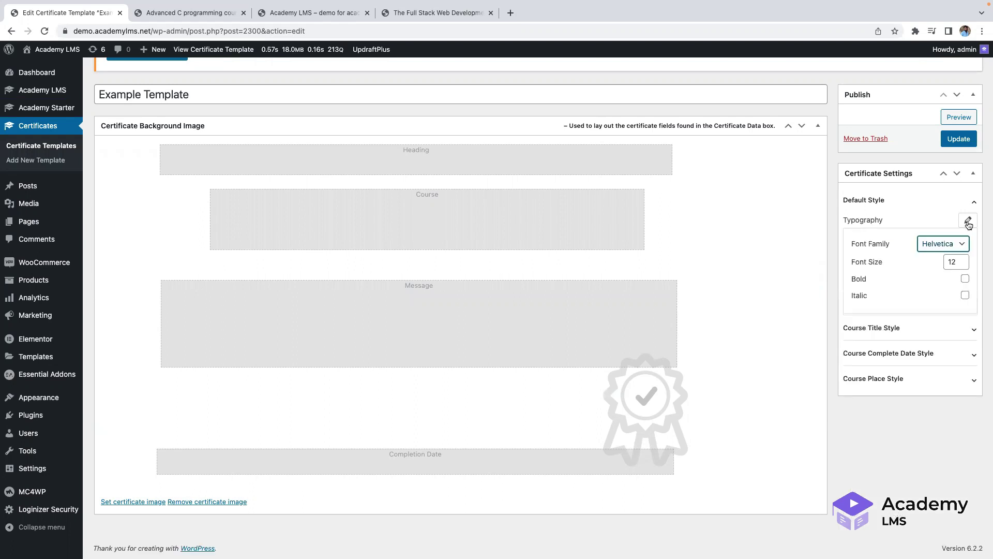
{"action": "left_click", "coordinate": [902, 326]}
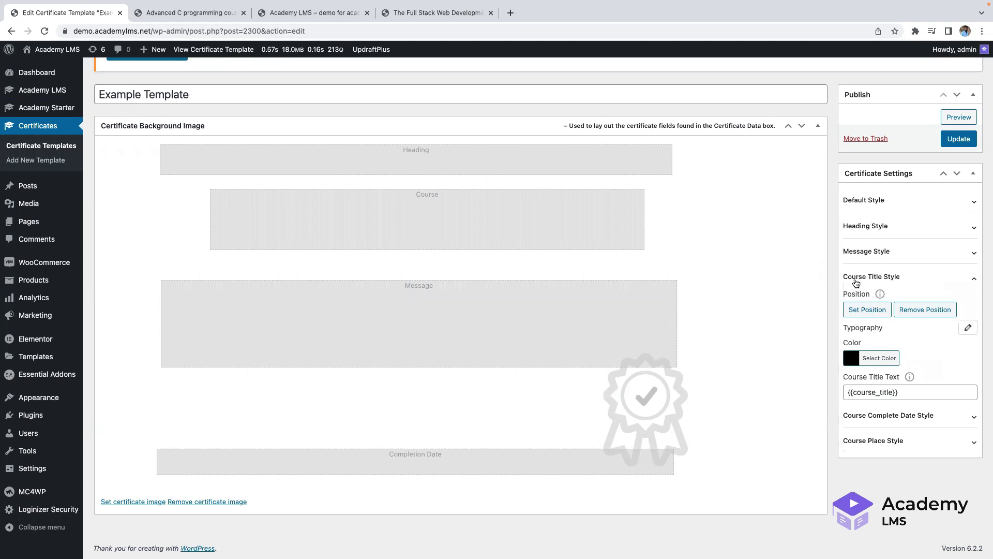
{"action": "key", "text": "ctrl+2"}
{"action": "left_click", "coordinate": [693, 389]}
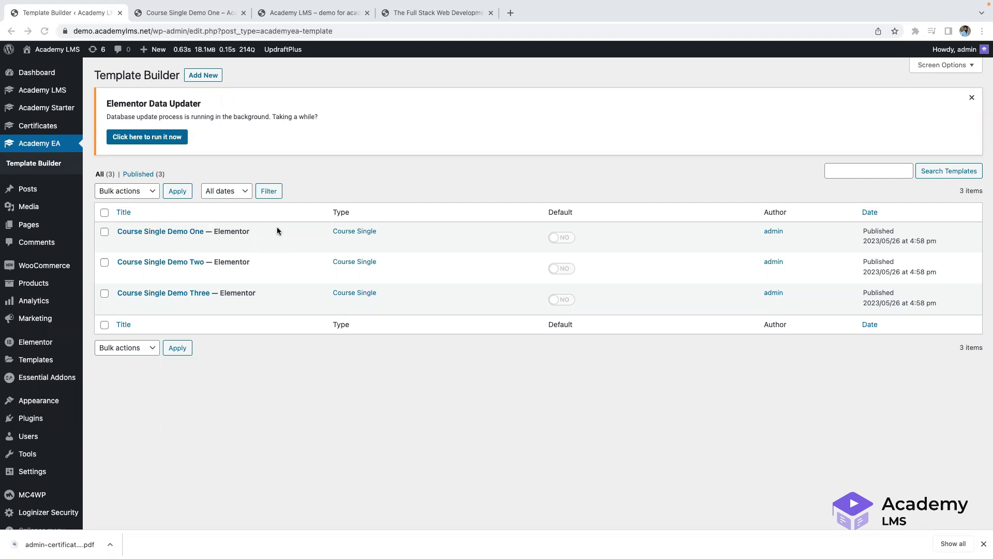
Open the Course Single Demo Two and Three previews, then browse the Demo One preview.
{"action": "left_click", "coordinate": [202, 275], "text": "super"}
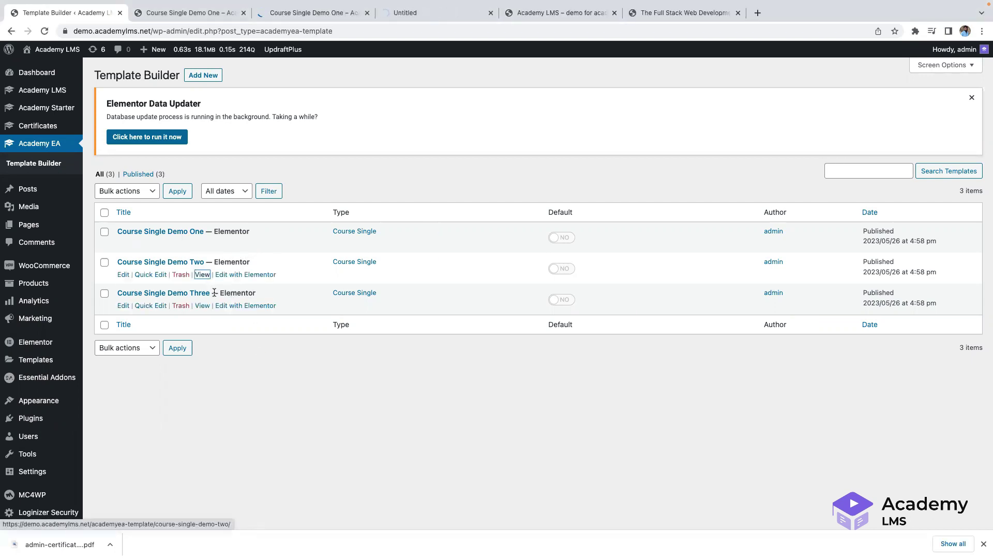
{"action": "left_click", "coordinate": [202, 306], "text": "super"}
{"action": "left_click", "coordinate": [325, 15]}
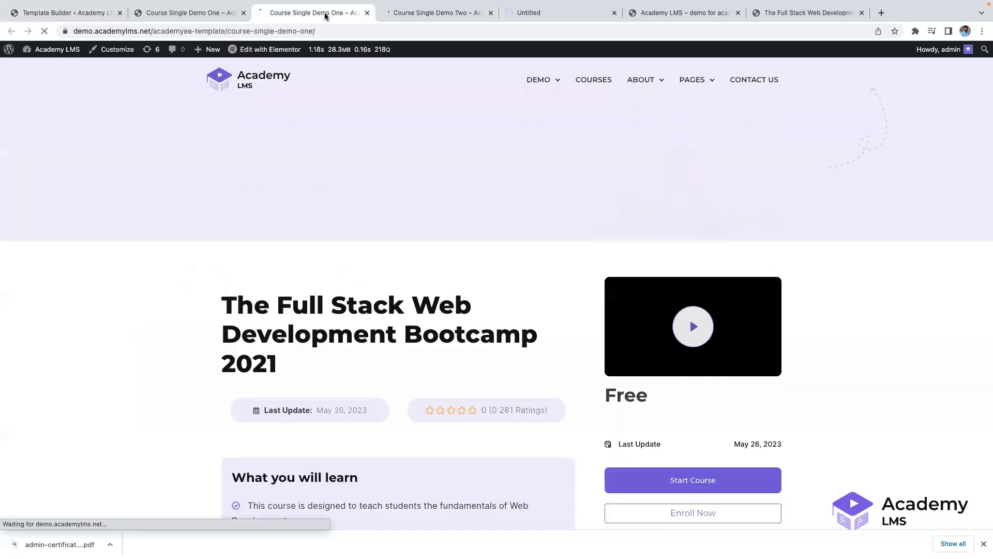
{"action": "scroll", "coordinate": [468, 331], "scroll_direction": "down", "scroll_amount": 10}
{"action": "scroll", "coordinate": [468, 331], "scroll_direction": "down", "scroll_amount": 3}
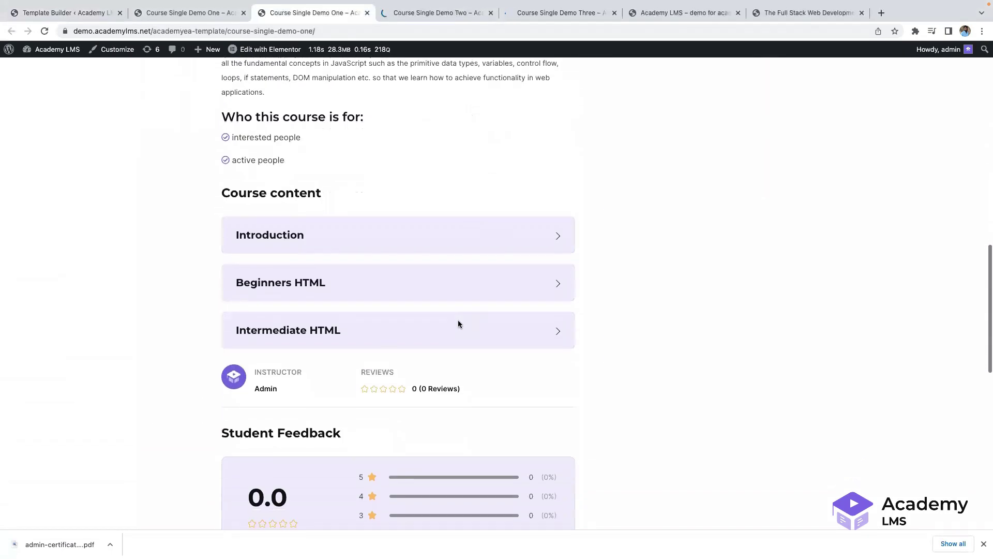
{"action": "scroll", "coordinate": [459, 324], "scroll_direction": "up", "scroll_amount": 10}
{"action": "scroll", "coordinate": [435, 253], "scroll_direction": "down", "scroll_amount": 3}
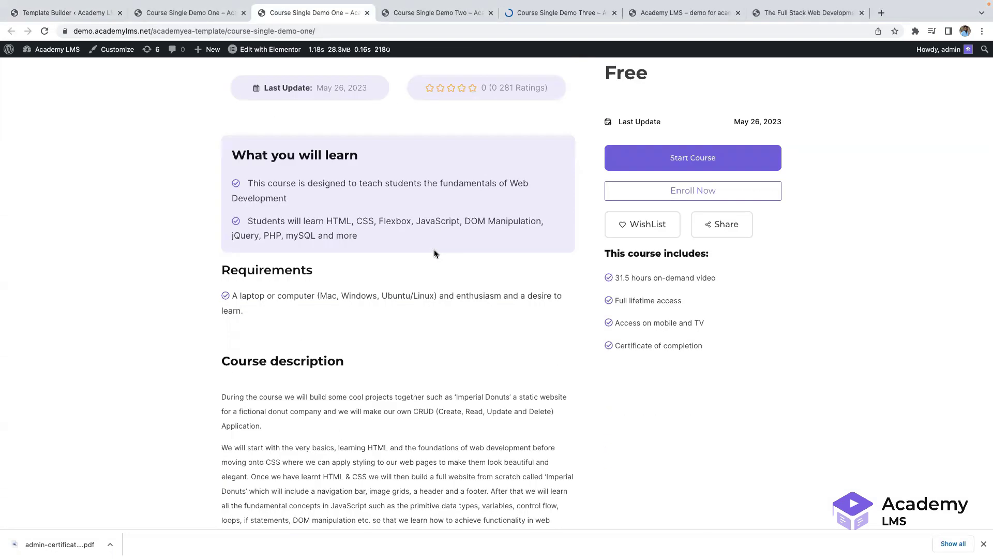
{"action": "scroll", "coordinate": [433, 253], "scroll_direction": "up", "scroll_amount": 5}
Scroll through the Course Single Demo Two preview page.
{"action": "left_click", "coordinate": [429, 14]}
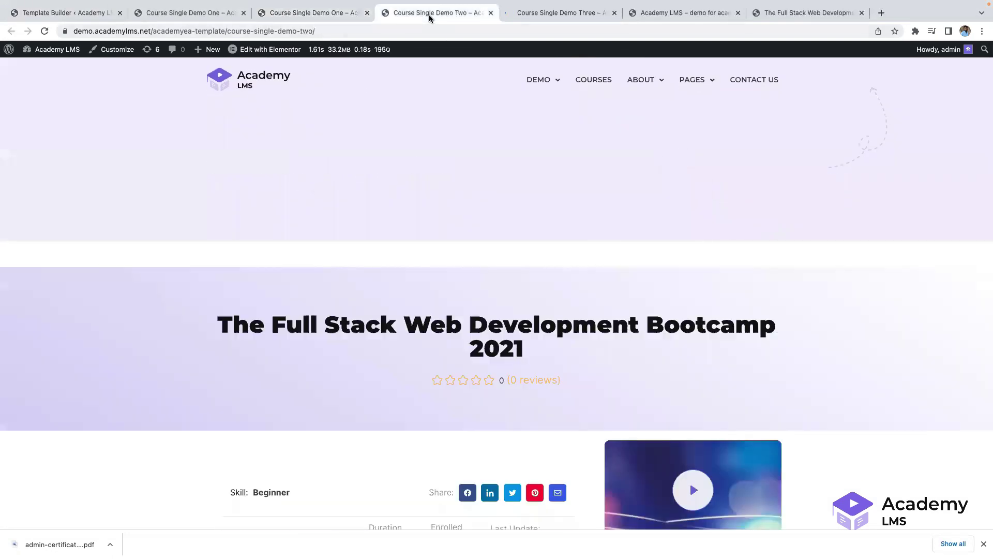
{"action": "scroll", "coordinate": [439, 270], "scroll_direction": "down", "scroll_amount": 10}
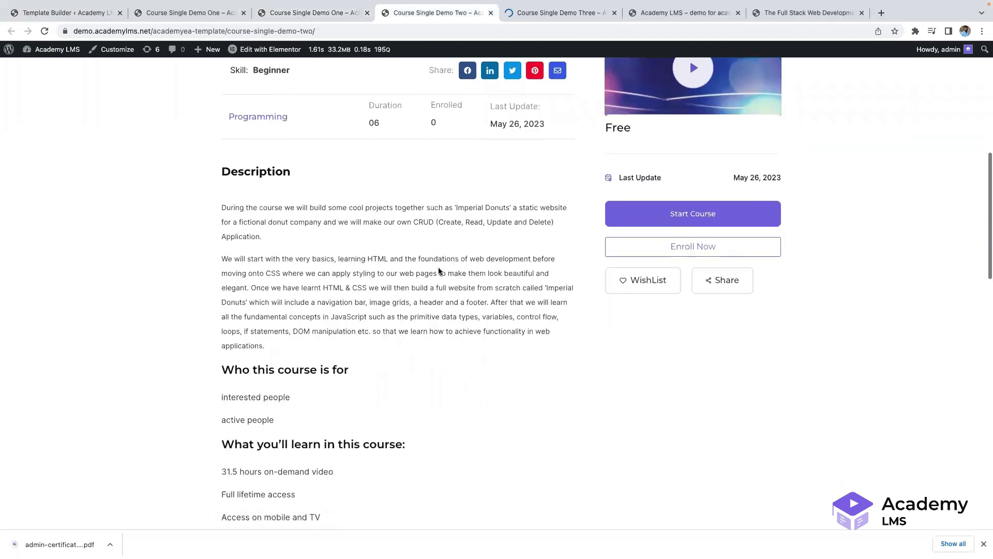
{"action": "scroll", "coordinate": [439, 269], "scroll_direction": "down", "scroll_amount": 5}
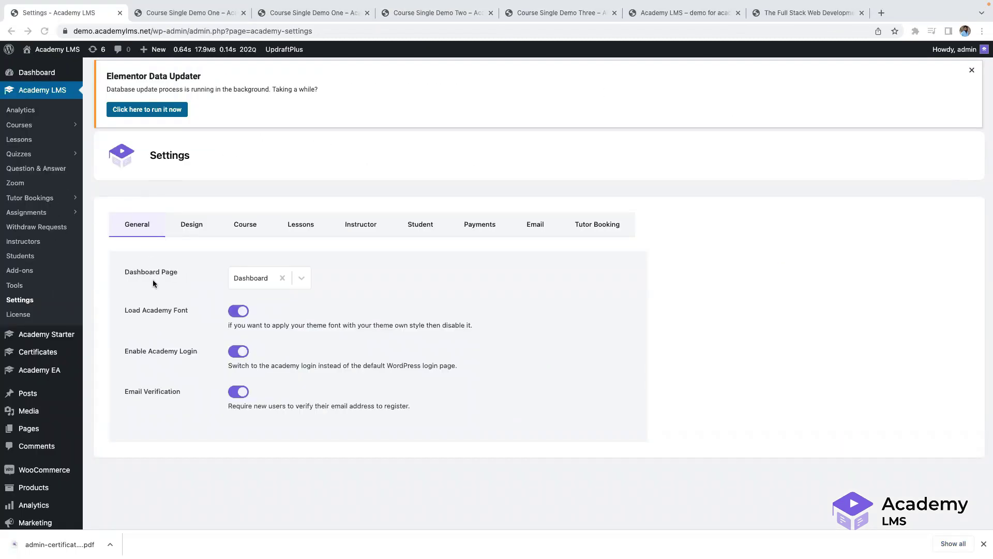
Check the Design and Tutor Booking settings, then move to the Tools page.
{"action": "left_click", "coordinate": [191, 223]}
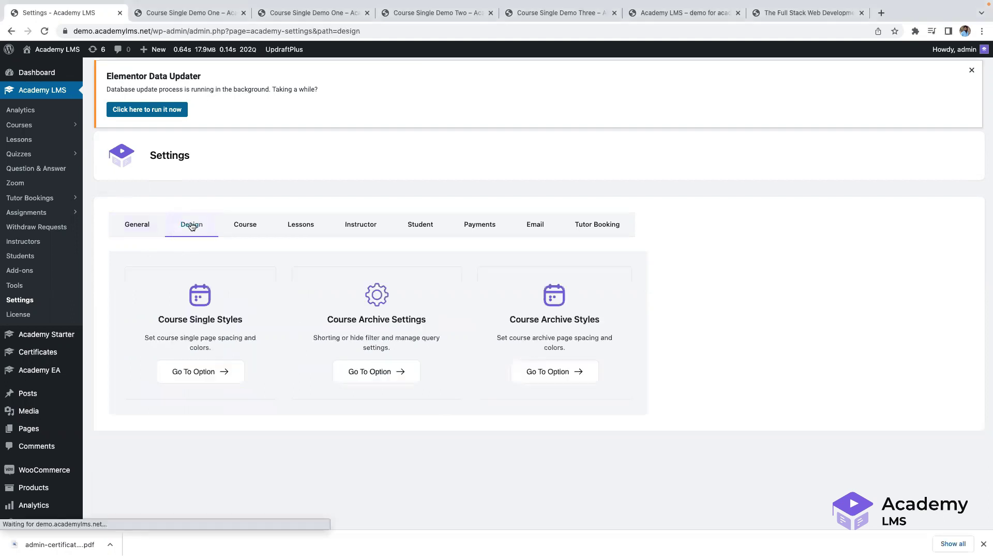
{"action": "left_click", "coordinate": [255, 227]}
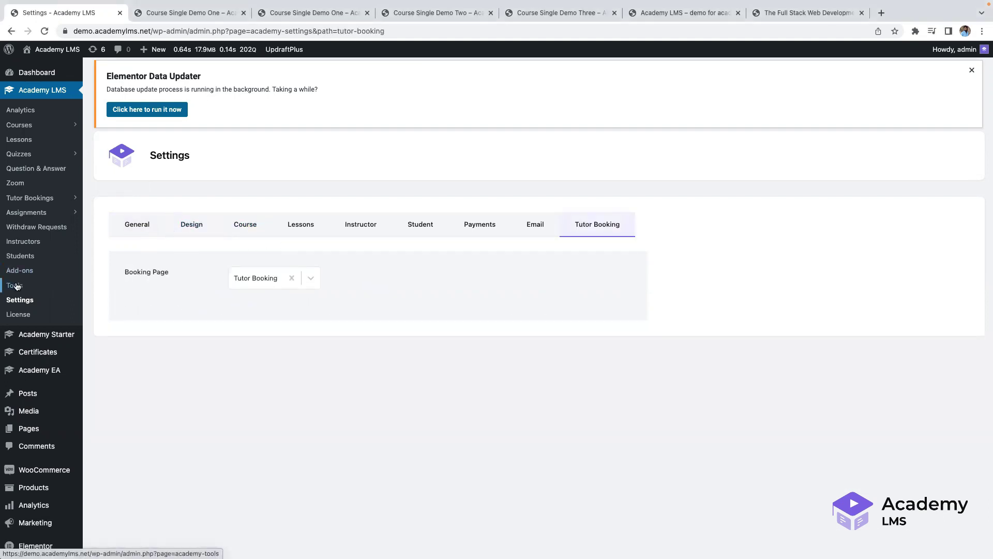
{"action": "left_click", "coordinate": [16, 286]}
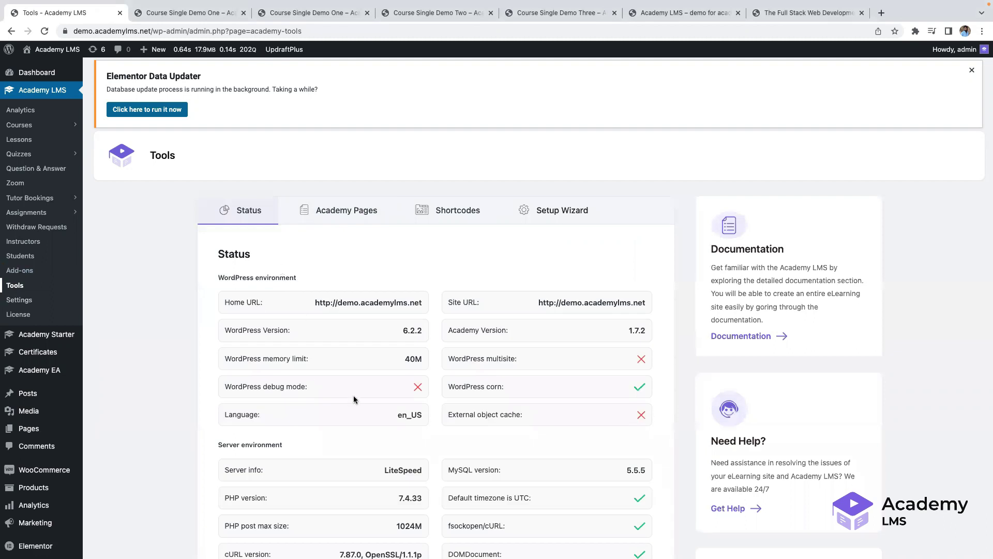
{"action": "scroll", "coordinate": [354, 398], "scroll_direction": "down", "scroll_amount": 1}
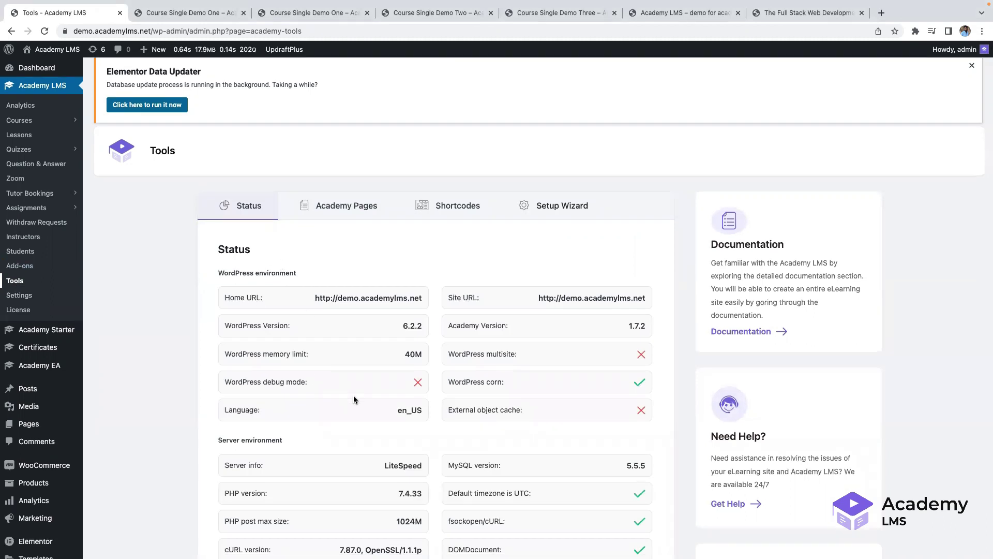
Review the status of the required Academy pages.
{"action": "left_click", "coordinate": [357, 206]}
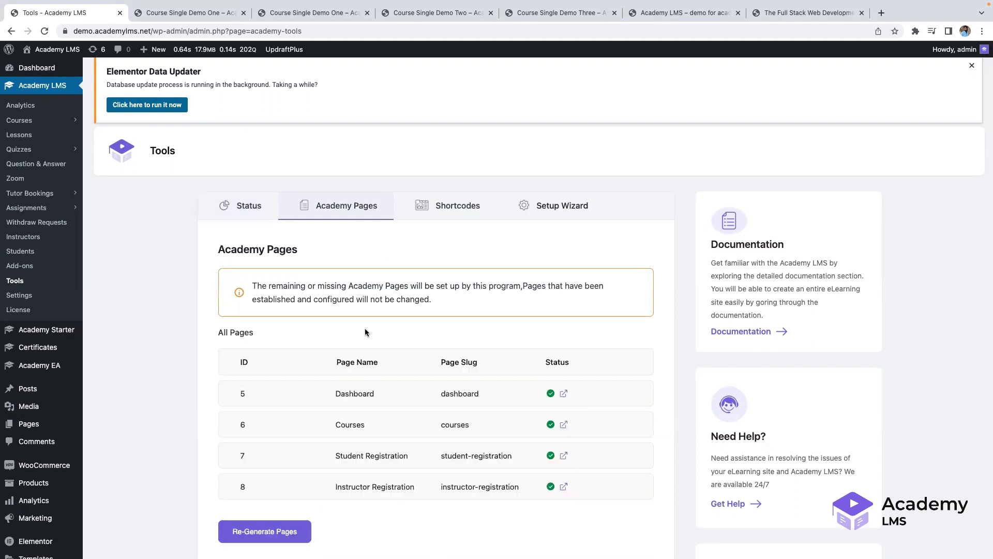
{"action": "scroll", "coordinate": [383, 337], "scroll_direction": "down", "scroll_amount": 3}
{"action": "scroll", "coordinate": [401, 339], "scroll_direction": "up", "scroll_amount": 3}
Browse the Shortcodes list, including course grid, dashboard, login form and PDF embedder.
{"action": "left_click", "coordinate": [462, 209]}
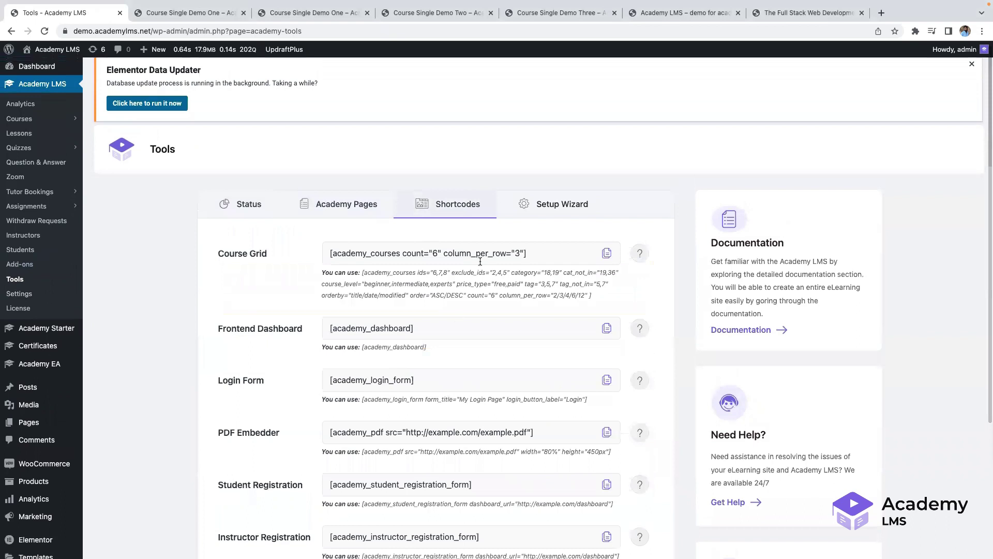
{"action": "scroll", "coordinate": [450, 318], "scroll_direction": "up", "scroll_amount": 1}
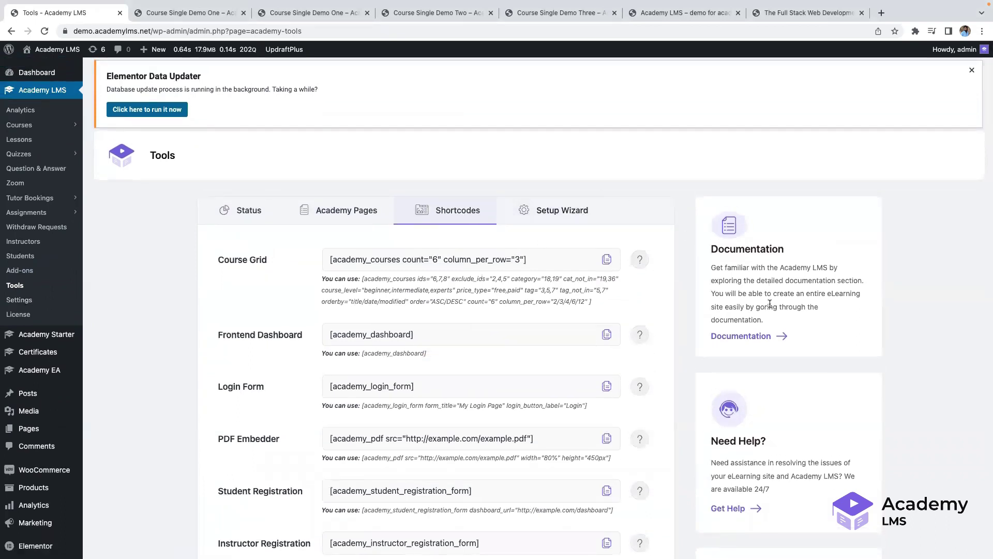
{"action": "scroll", "coordinate": [769, 303], "scroll_direction": "down", "scroll_amount": 5}
{"action": "scroll", "coordinate": [766, 305], "scroll_direction": "up", "scroll_amount": 5}
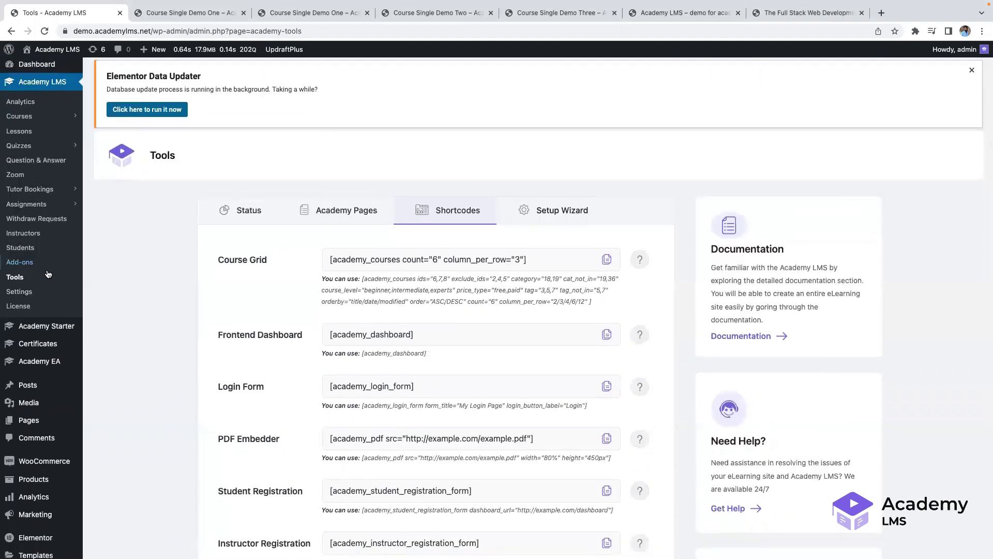
Return to the Academy LMS Analytics dashboard with the Course Enrolled graph.
{"action": "left_click", "coordinate": [21, 101]}
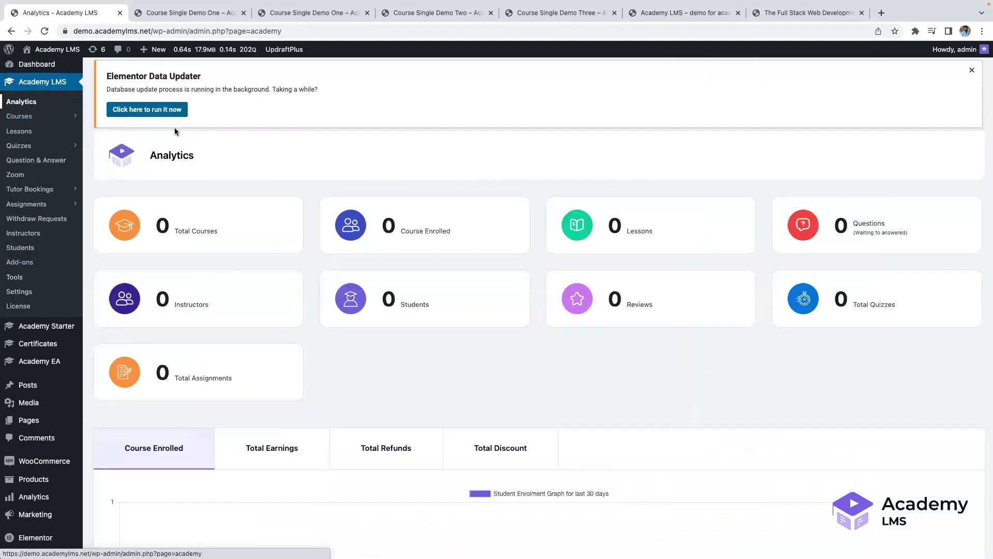